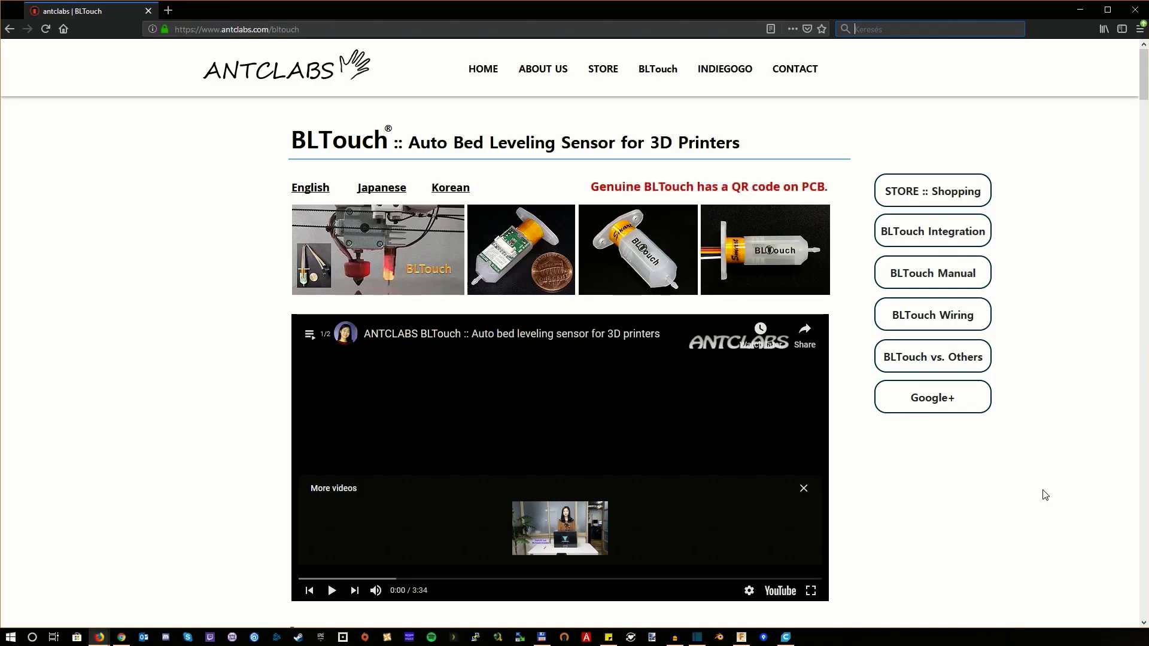
scroll(1045, 494, down, 5)
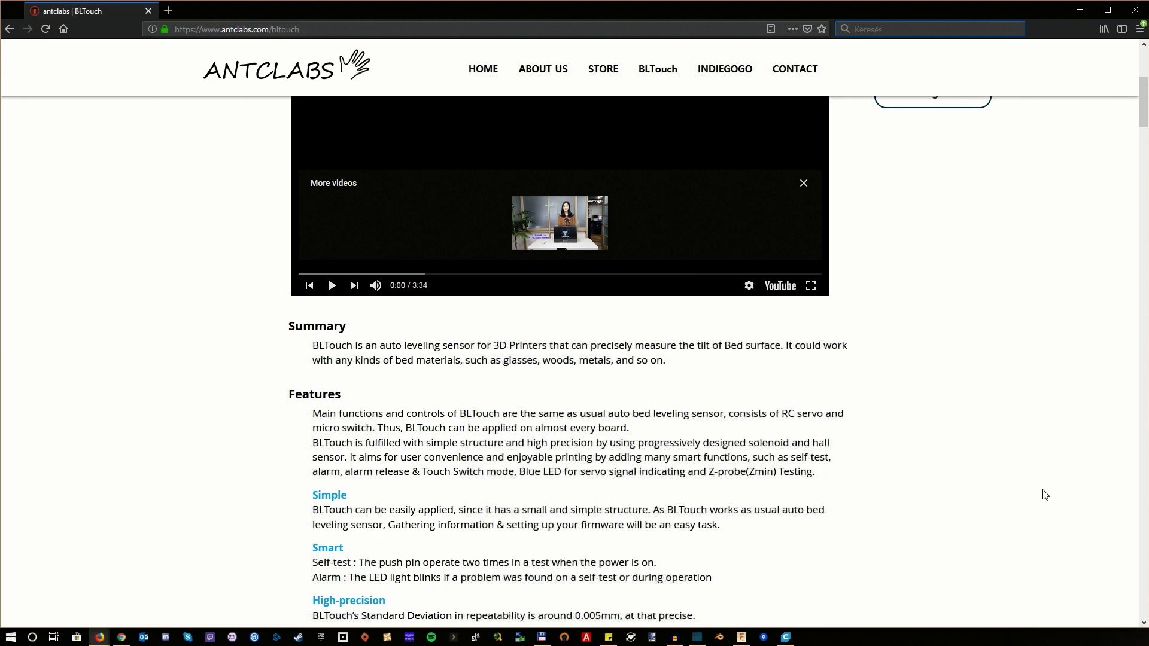
scroll(1046, 495, down, 1)
scroll(1045, 495, down, 2)
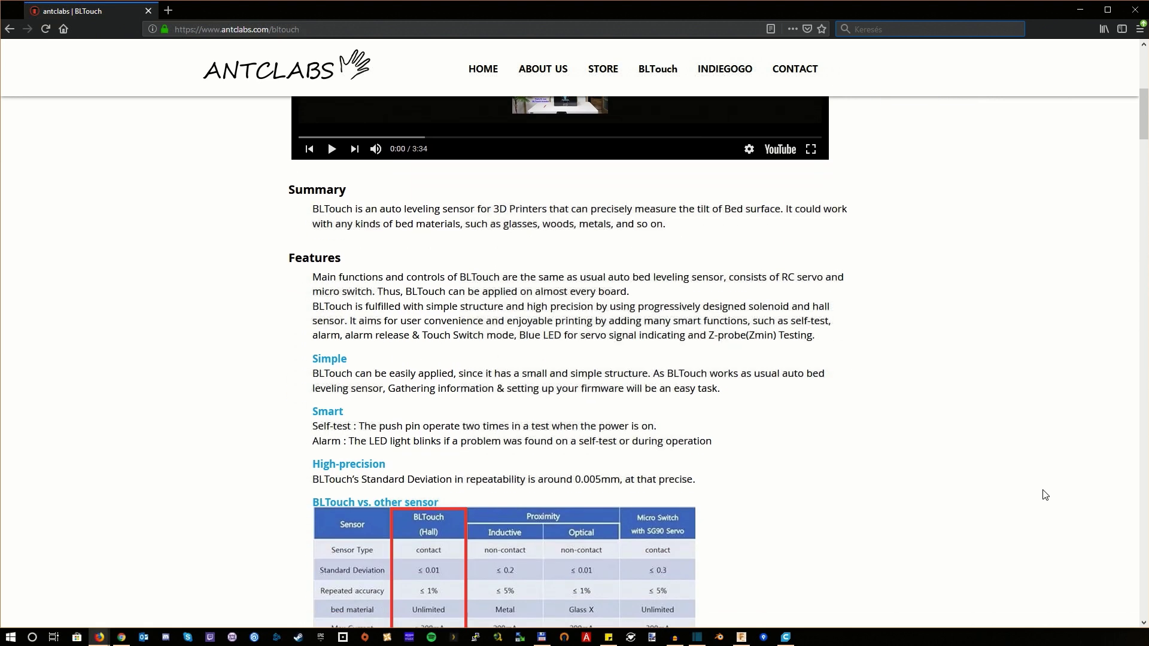
scroll(1046, 495, down, 1)
scroll(1045, 494, down, 1)
scroll(1045, 495, down, 1)
scroll(1045, 494, down, 1)
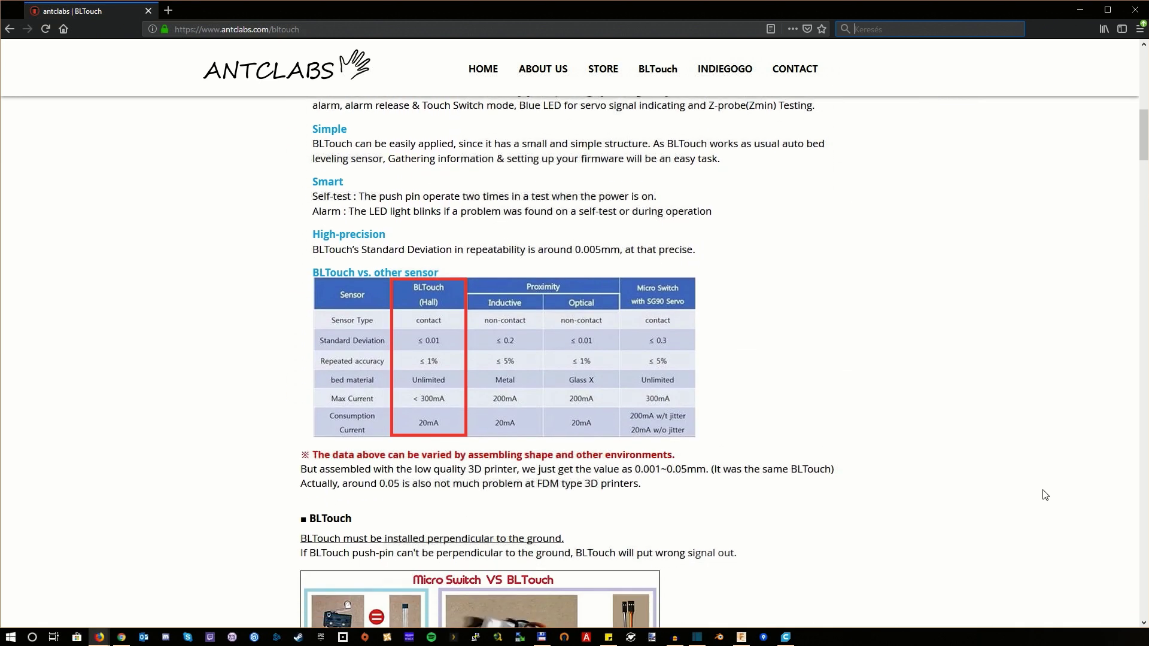
scroll(1045, 495, down, 1)
scroll(1045, 495, down, 1)
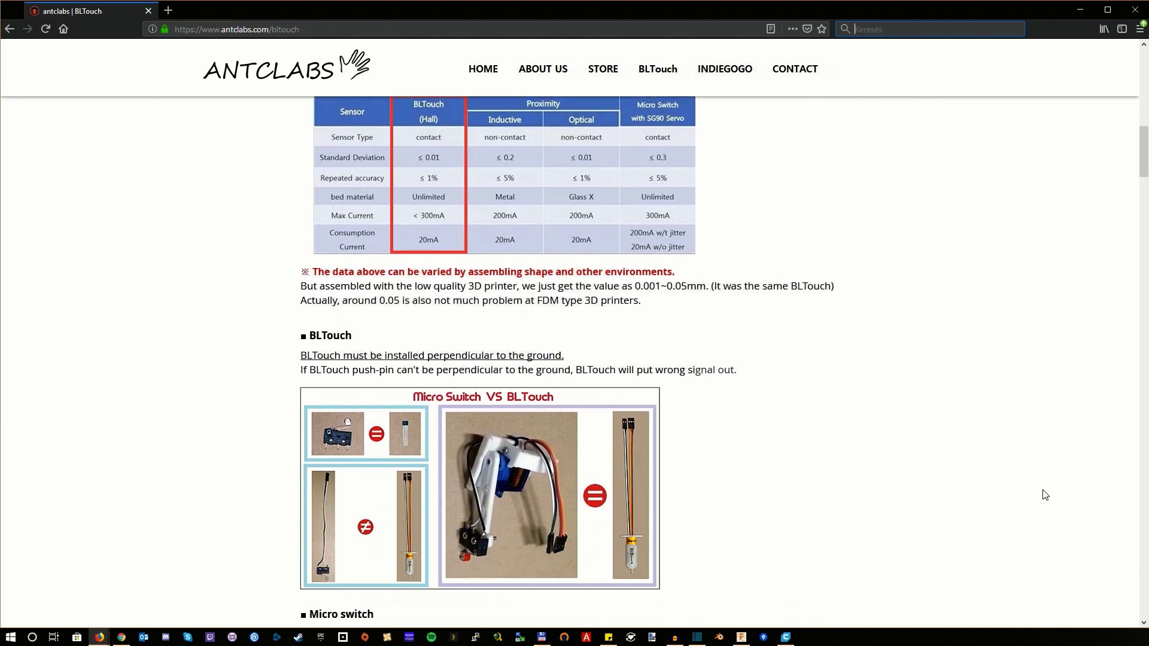
scroll(1045, 495, down, 1)
scroll(1045, 495, down, 1)
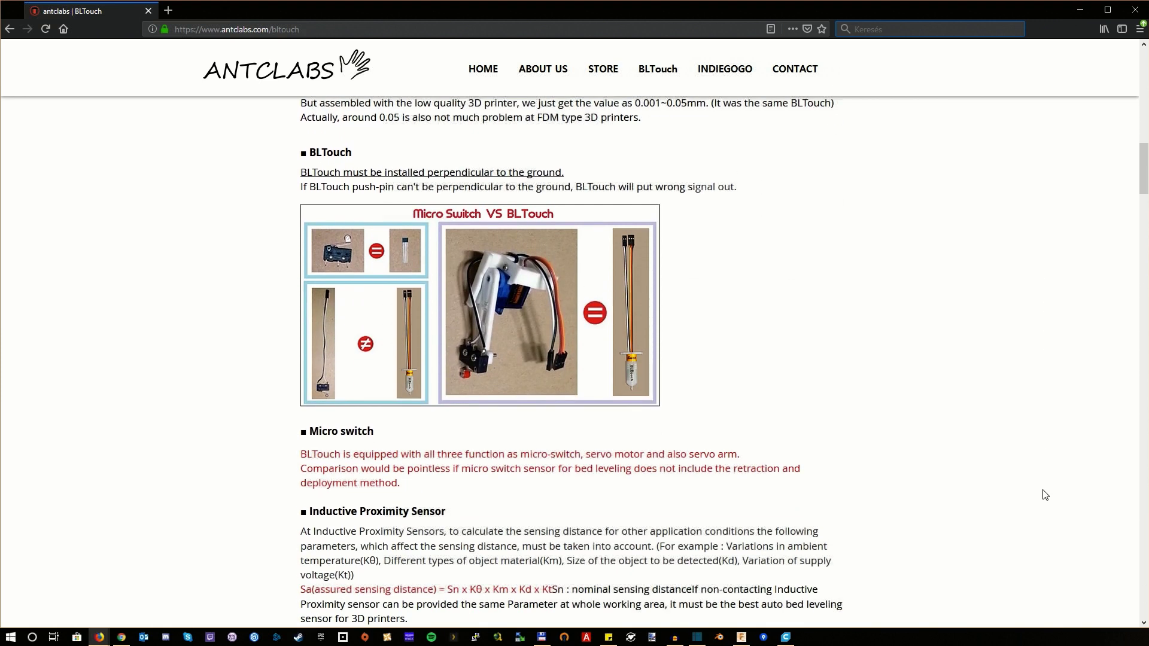
scroll(1045, 495, down, 1)
scroll(1045, 495, down, 1)
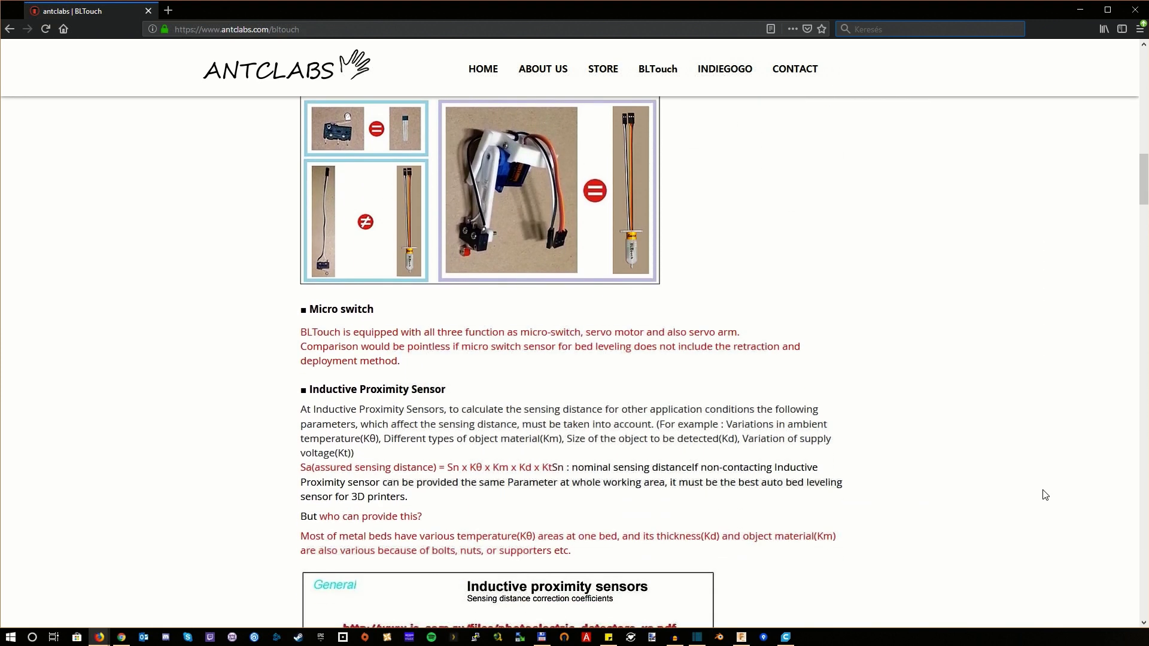
scroll(1045, 495, down, 1)
scroll(1045, 495, down, 5)
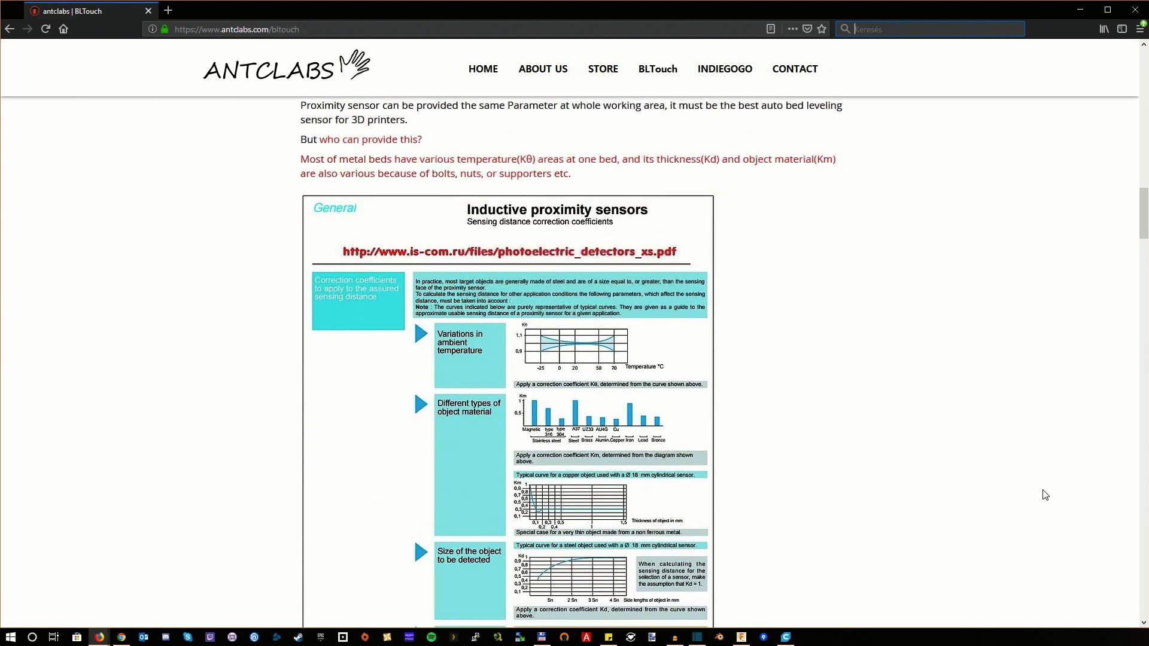
scroll(1045, 495, down, 2)
scroll(1046, 495, down, 1)
scroll(1045, 495, down, 3)
scroll(1045, 495, down, 2)
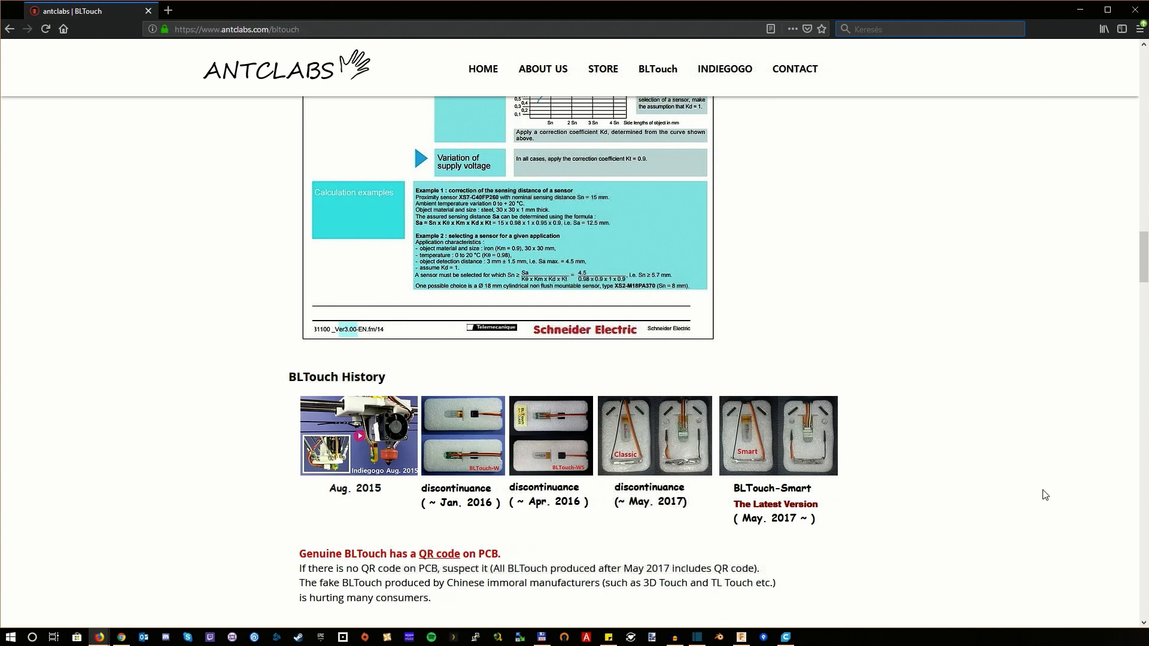
scroll(1045, 495, down, 1)
scroll(1045, 494, down, 1)
scroll(1045, 495, down, 1)
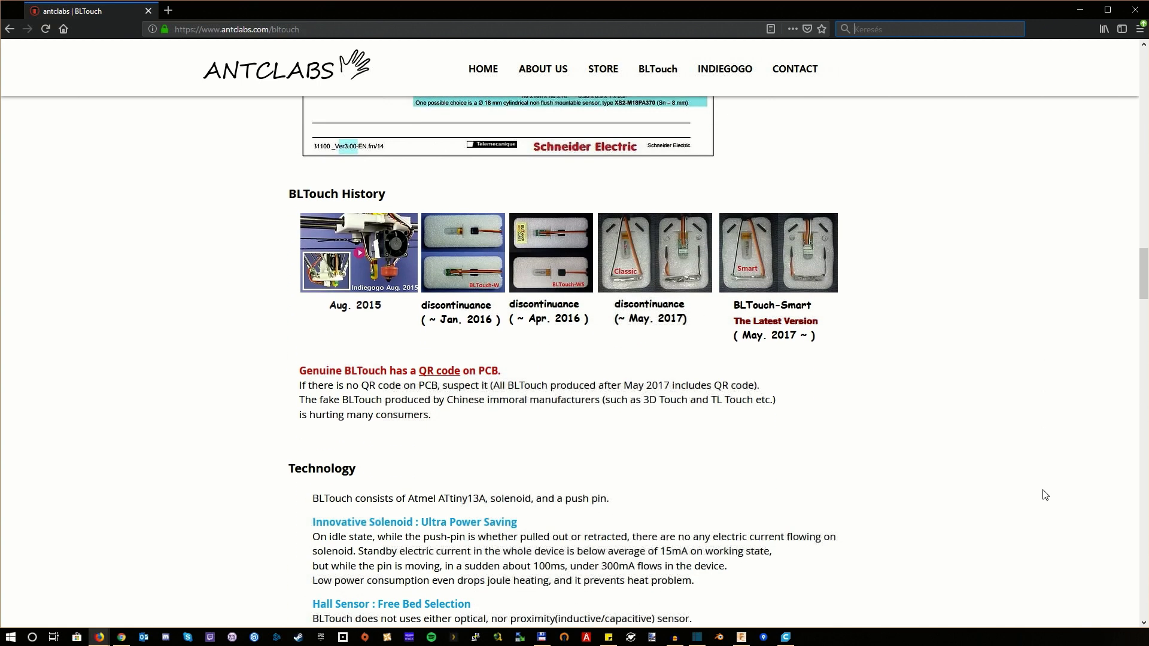
scroll(1045, 495, down, 1)
scroll(1045, 495, down, 1)
scroll(1045, 495, down, 1)
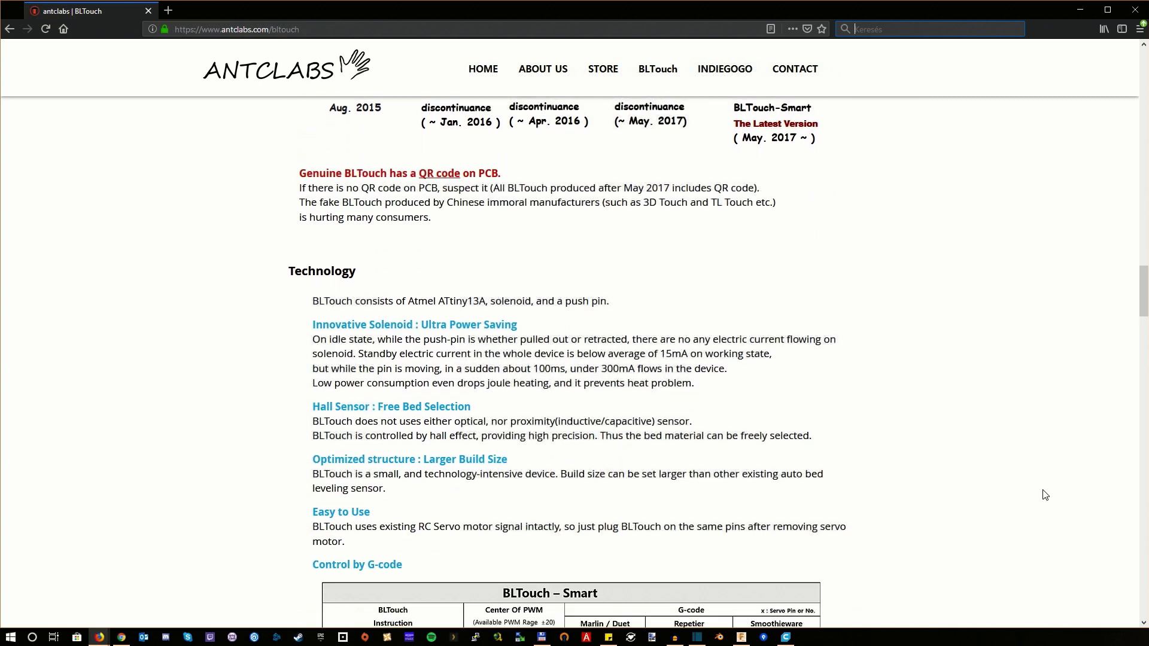
scroll(1045, 495, down, 1)
scroll(1045, 495, down, 1)
scroll(1045, 495, down, 1)
scroll(1045, 495, down, 1)
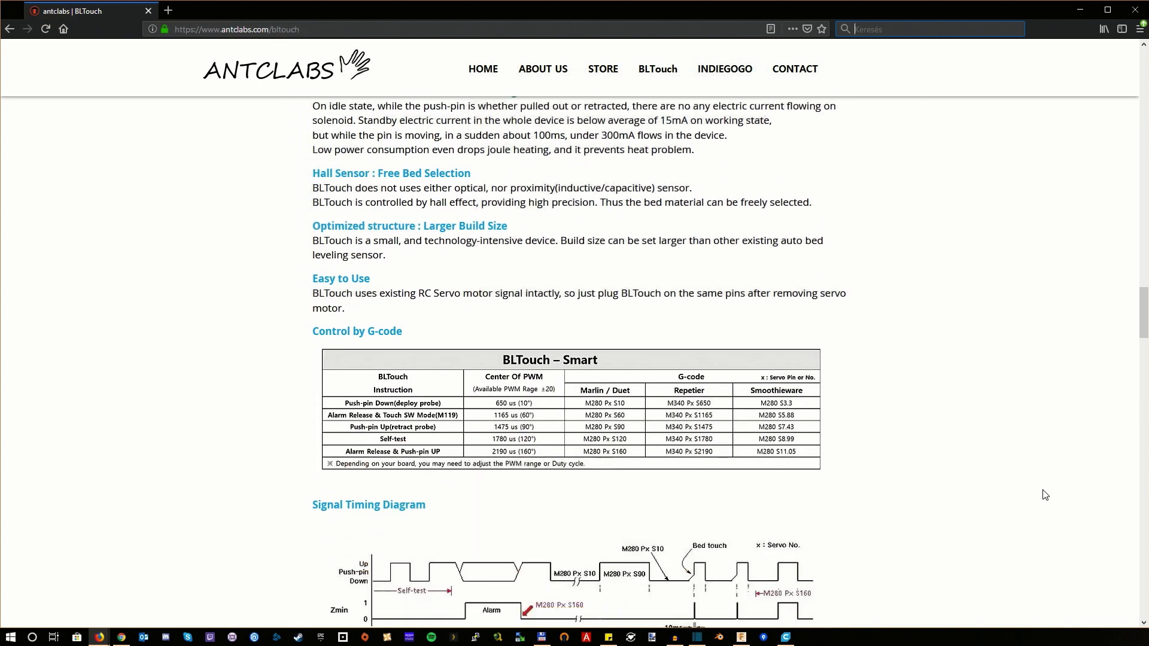
scroll(1045, 495, down, 3)
scroll(1045, 494, down, 1)
scroll(1045, 494, down, 3)
scroll(1045, 494, down, 2)
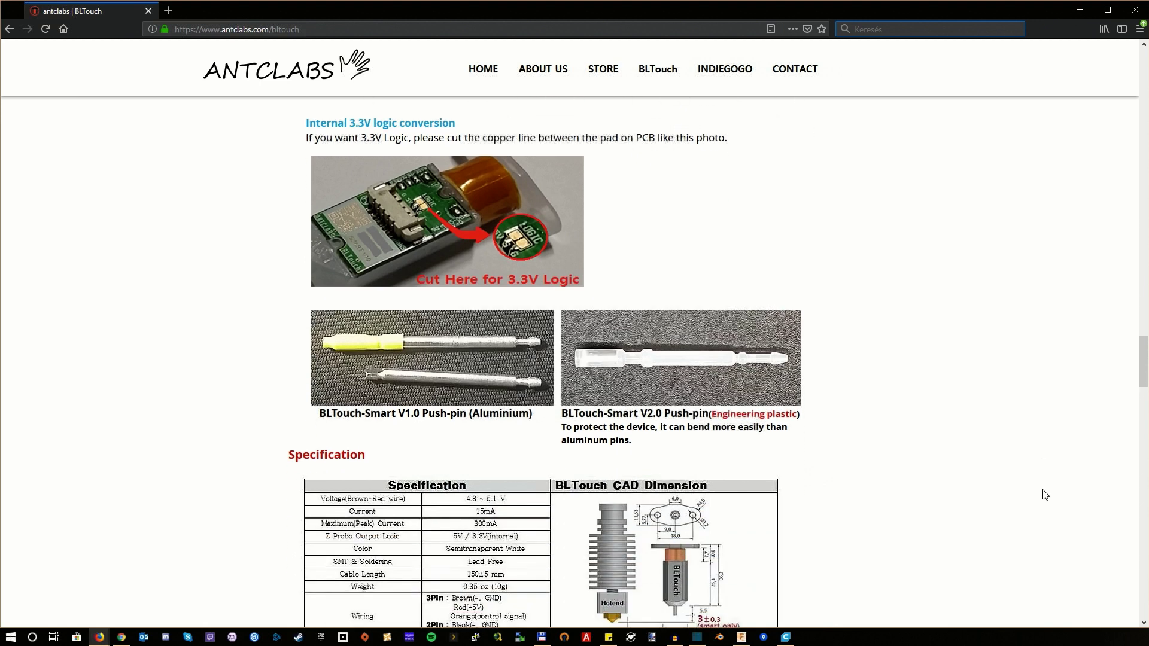
scroll(1045, 494, down, 2)
scroll(1046, 495, down, 2)
scroll(1046, 495, down, 3)
scroll(1045, 495, down, 2)
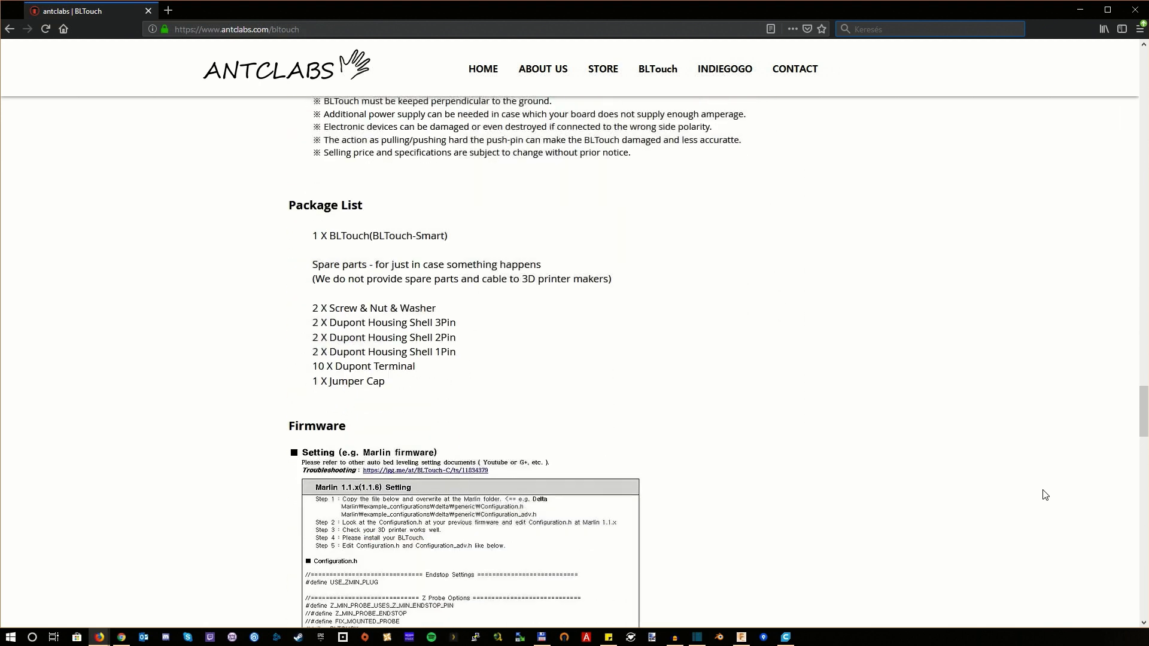
scroll(1046, 495, down, 1)
scroll(1046, 495, down, 3)
scroll(1045, 494, down, 5)
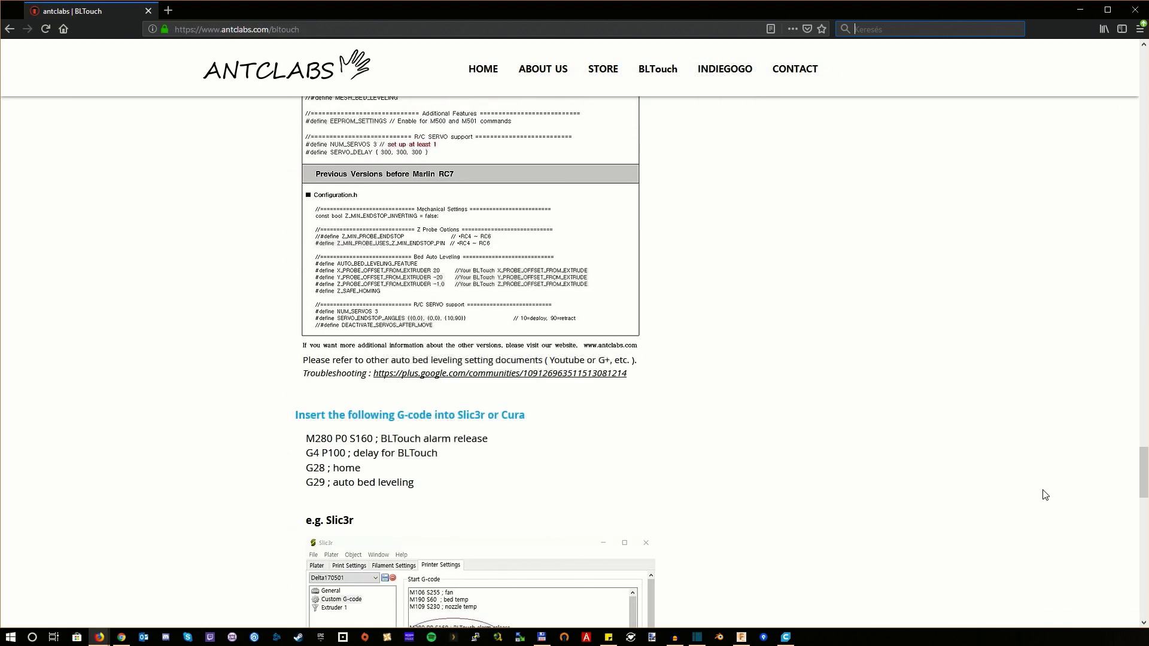
scroll(1045, 495, down, 3)
scroll(1045, 495, down, 4)
scroll(1046, 495, down, 3)
scroll(1045, 495, down, 1)
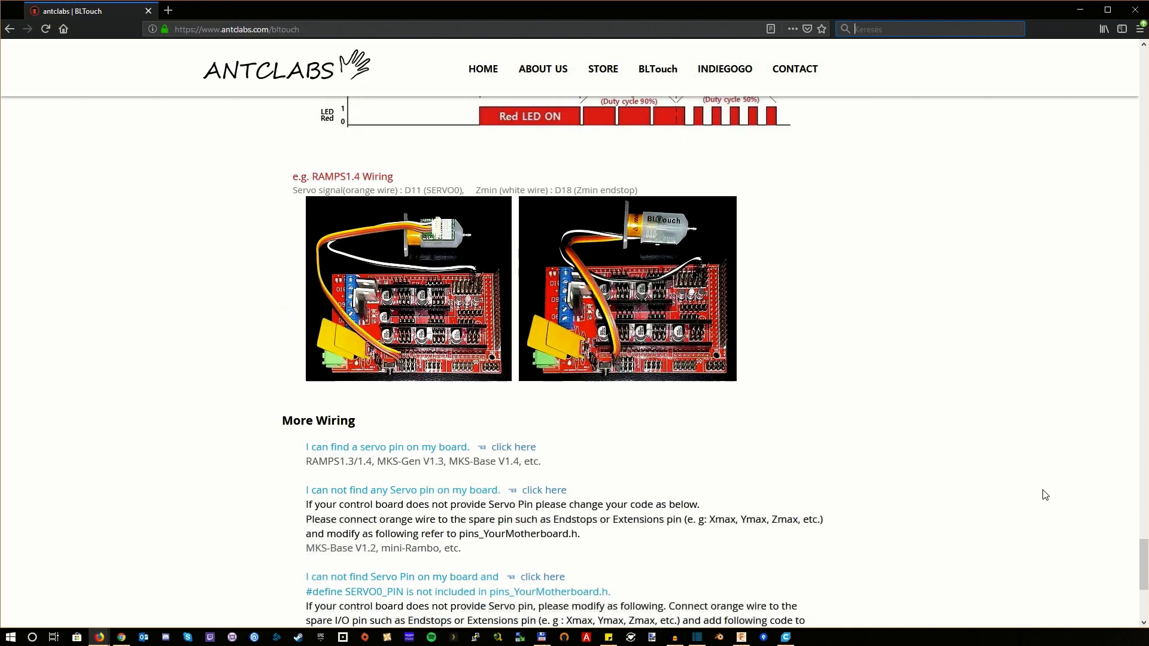
key(Home)
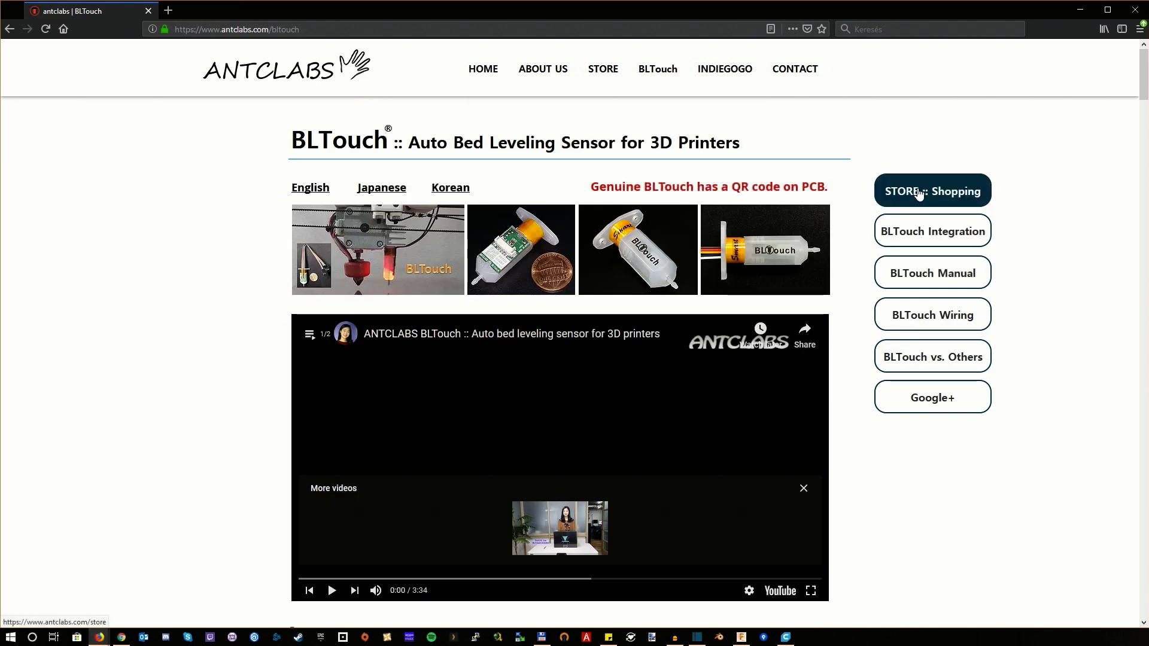
Open the ANTCLABS 'STORE :: Shopping' page listing direct stores and genuine resellers by country
click(919, 193)
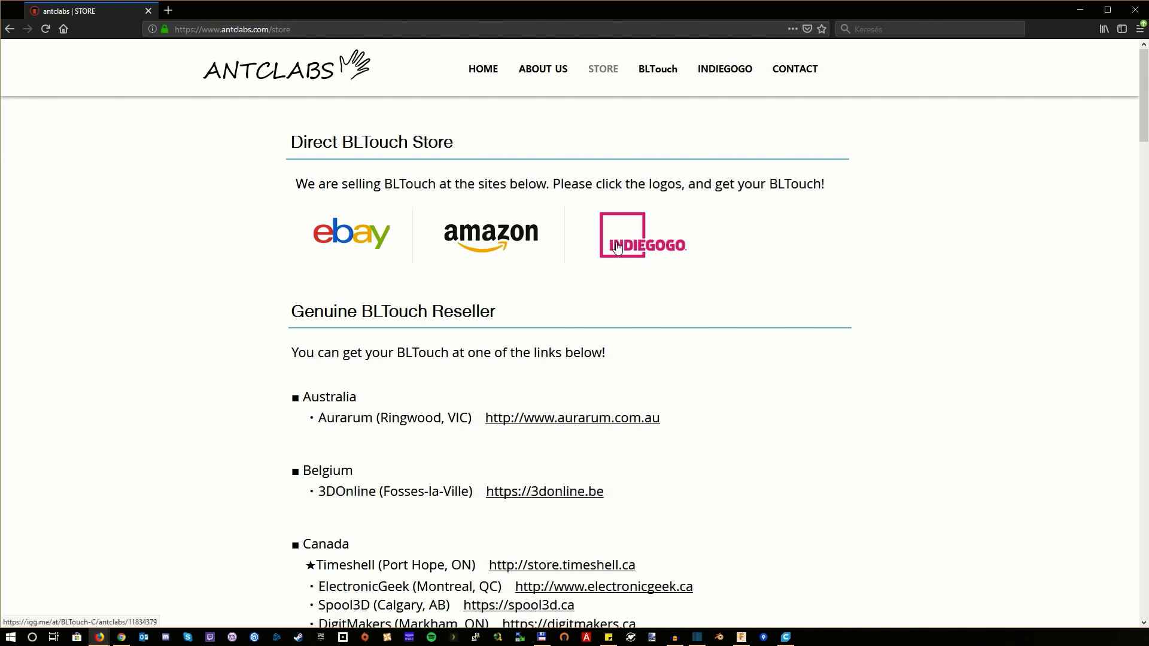
scroll(618, 260, down, 1)
scroll(618, 258, down, 2)
scroll(618, 260, down, 2)
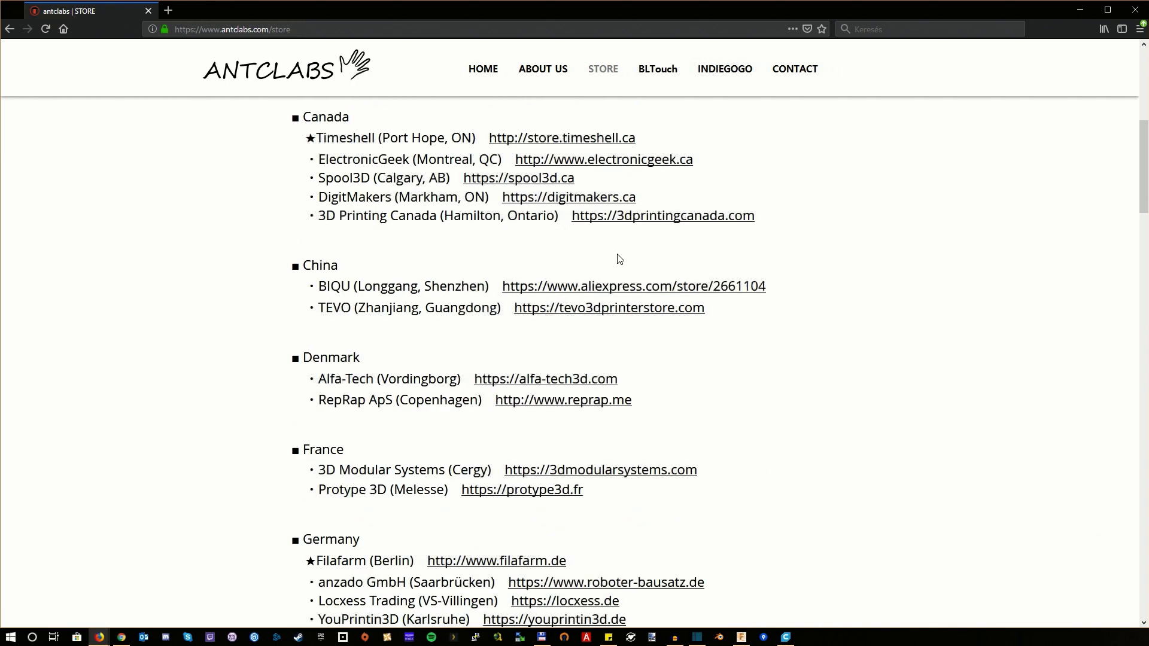
scroll(618, 258, down, 2)
scroll(619, 260, down, 1)
scroll(618, 261, down, 2)
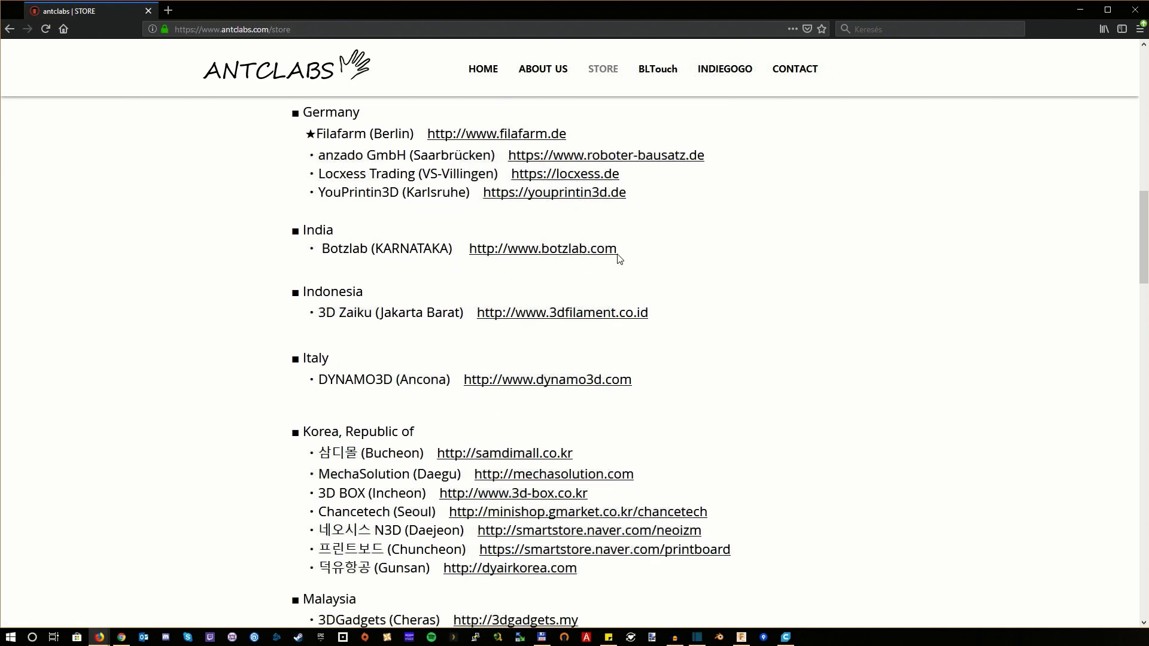
scroll(618, 260, up, 2)
scroll(618, 259, up, 2)
scroll(615, 257, up, 1)
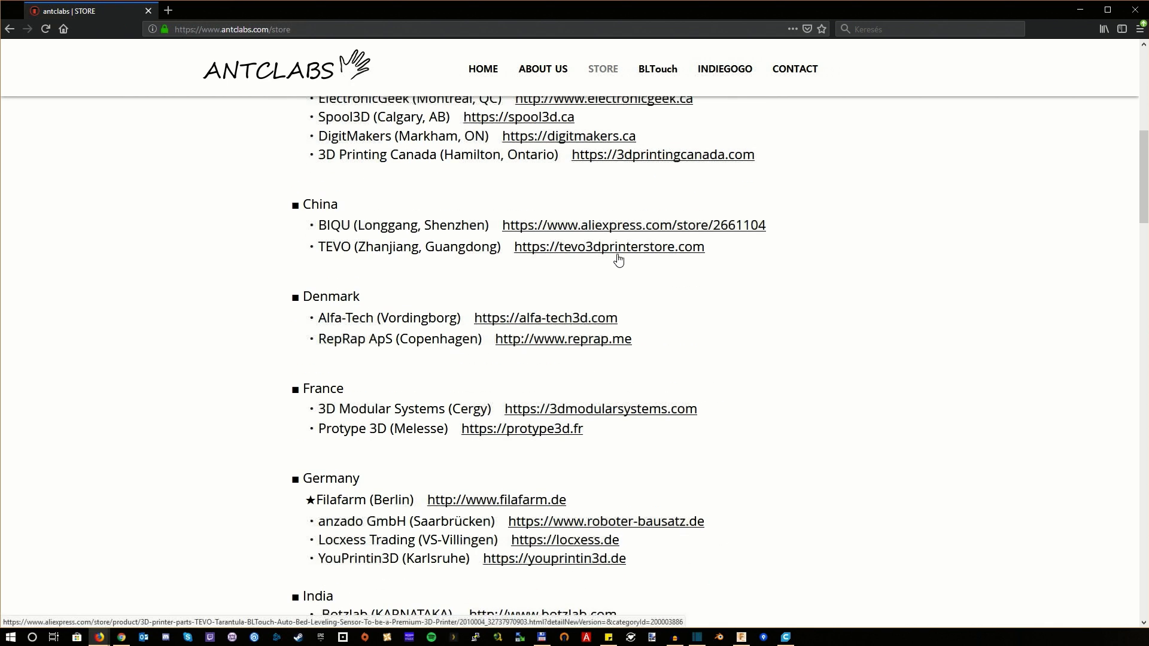
Open the RepRap ApS reseller shop and view its orders/returns and terms pages
click(614, 347)
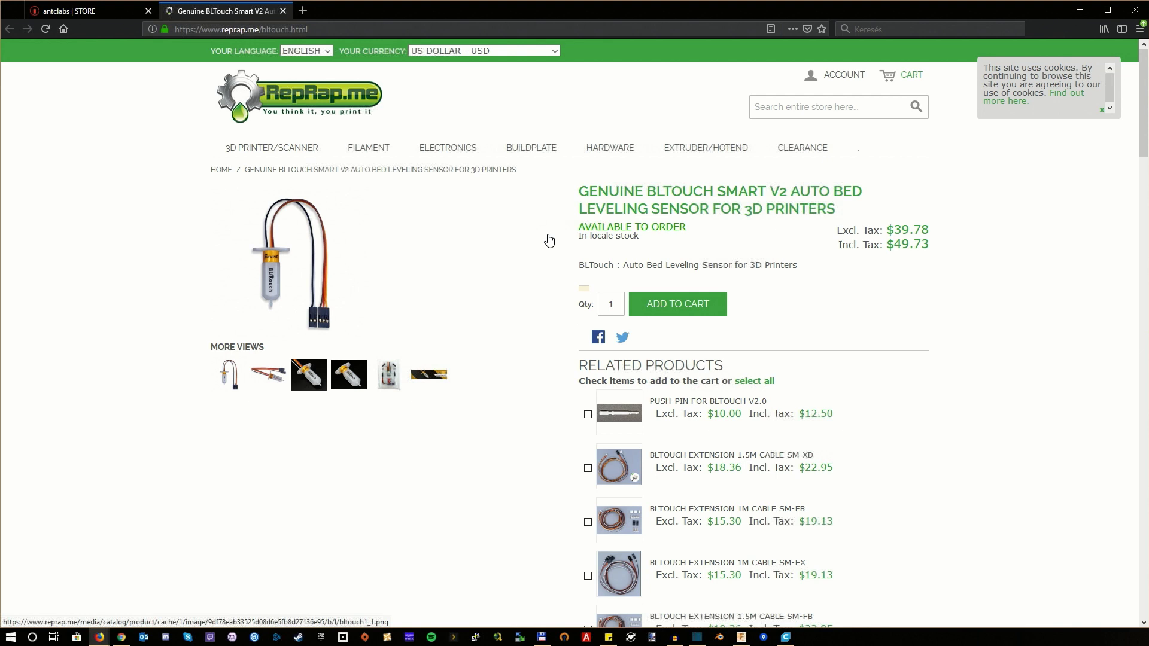
scroll(831, 160, down, 5)
scroll(832, 160, down, 2)
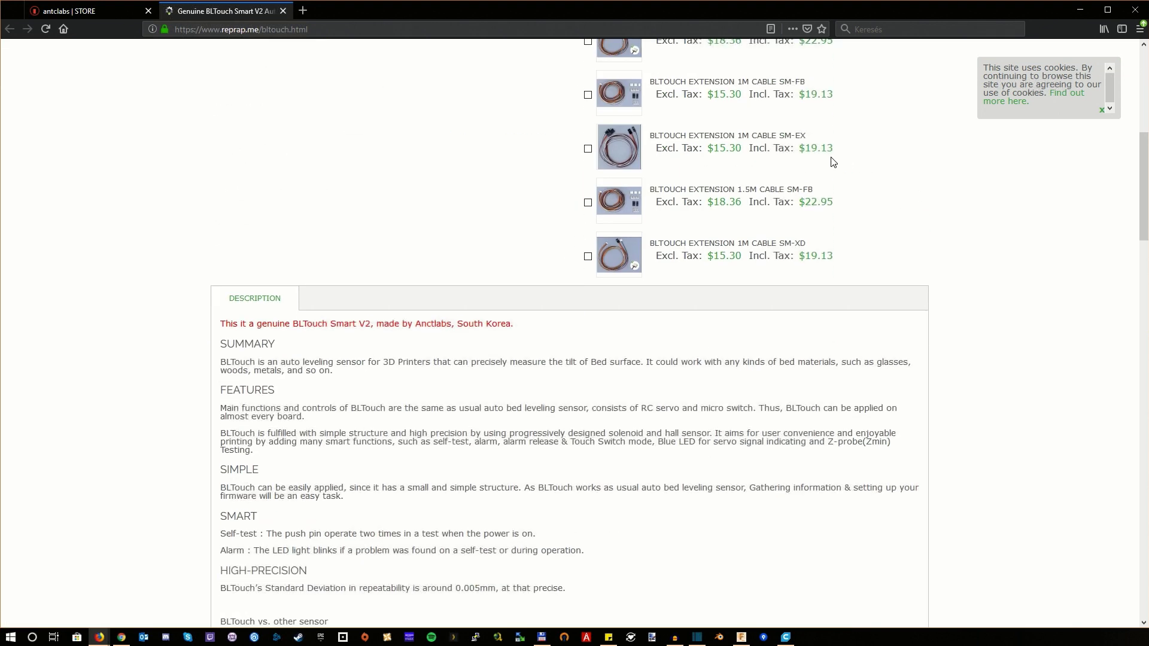
scroll(832, 162, down, 5)
scroll(831, 163, down, 5)
scroll(832, 162, down, 10)
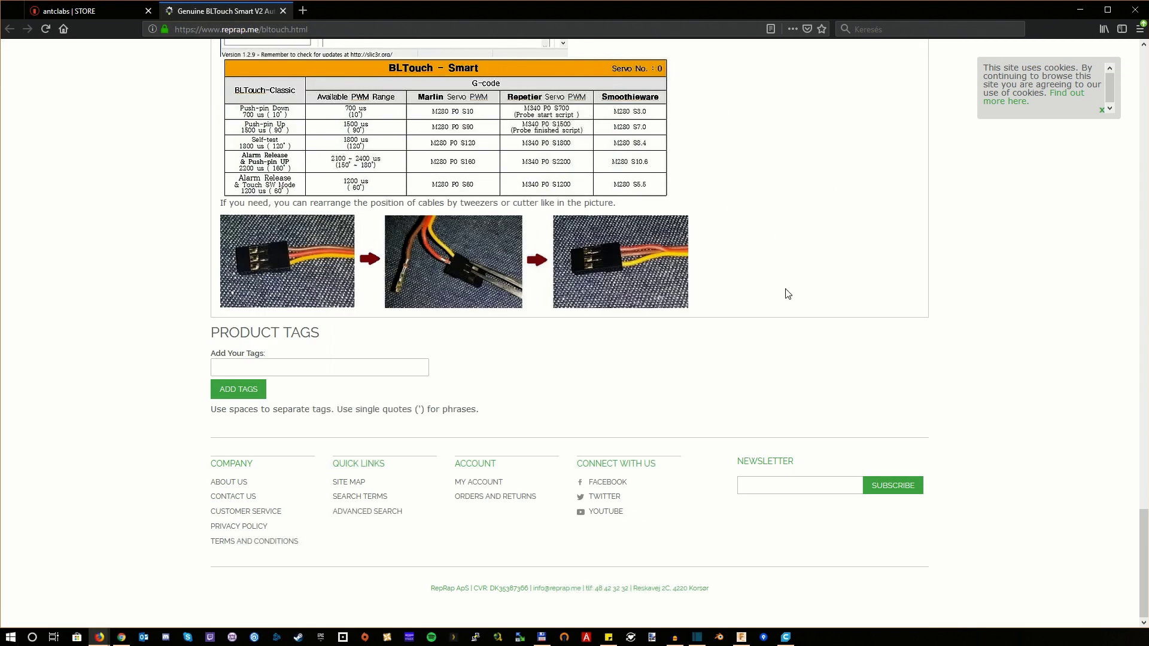
click(525, 502)
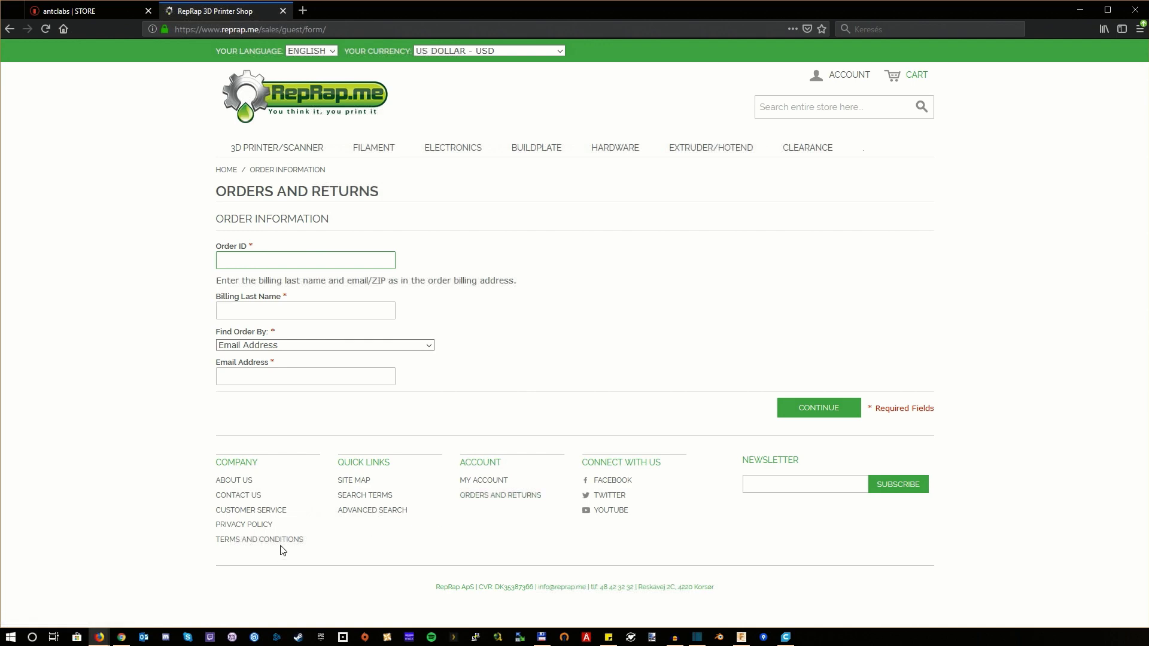
click(282, 544)
scroll(626, 373, down, 10)
scroll(626, 372, down, 5)
scroll(626, 373, up, 10)
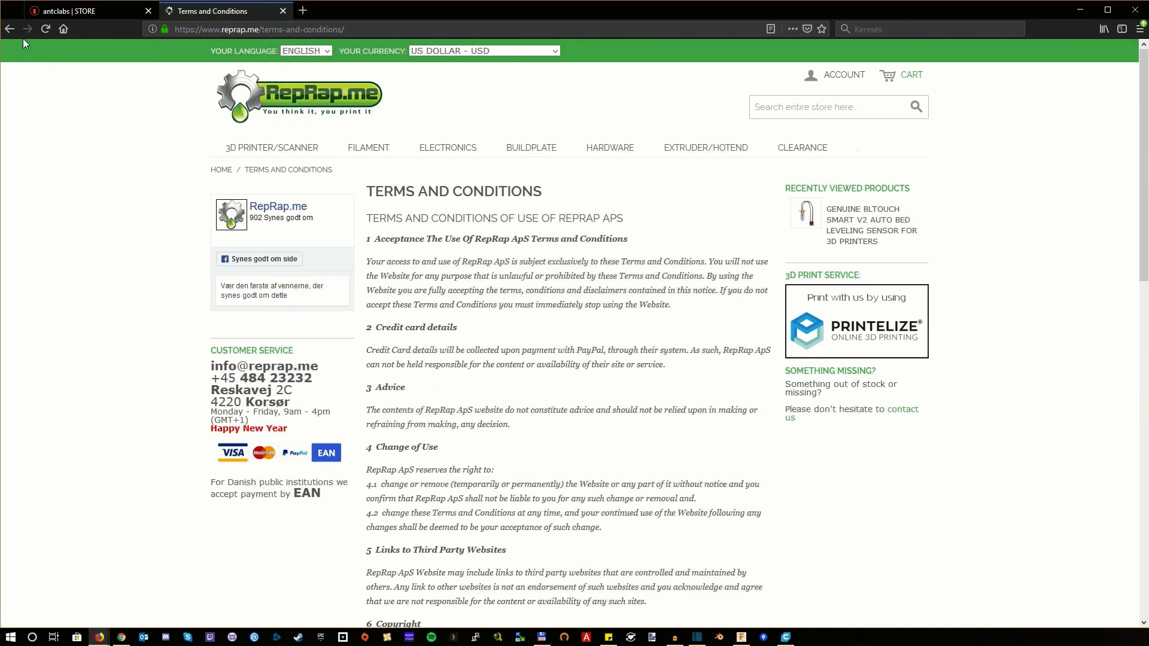
Go back to the RepRap.me BLTouch page, then return to the ANTCLABS reseller list
click(9, 29)
click(9, 30)
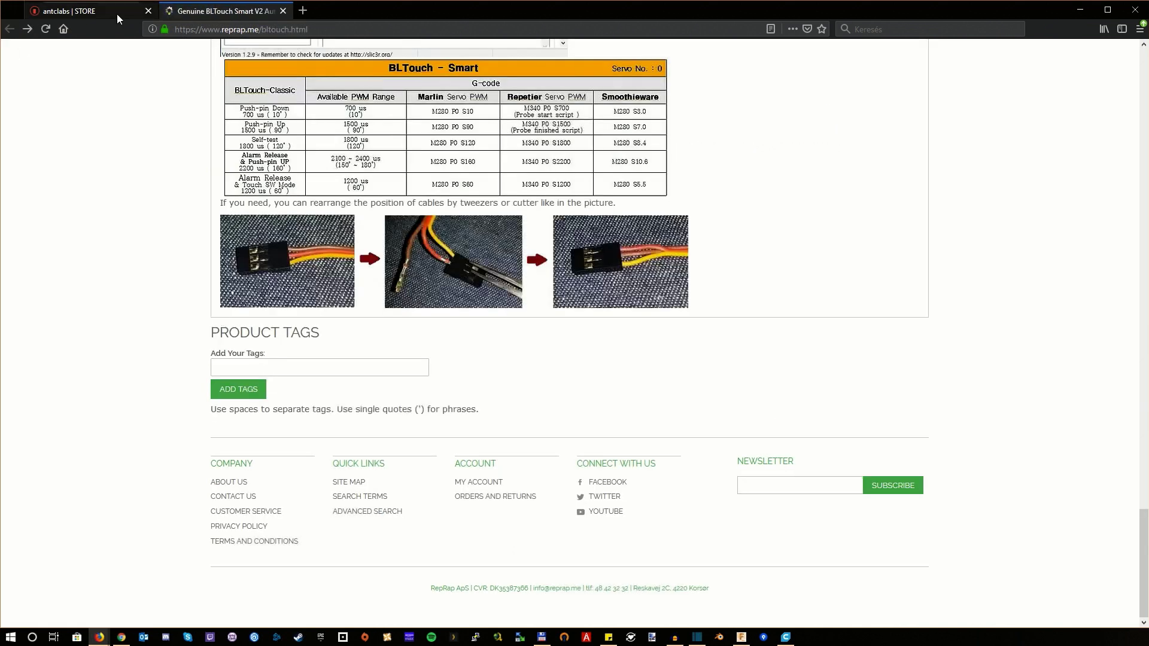
click(73, 10)
scroll(622, 340, down, 3)
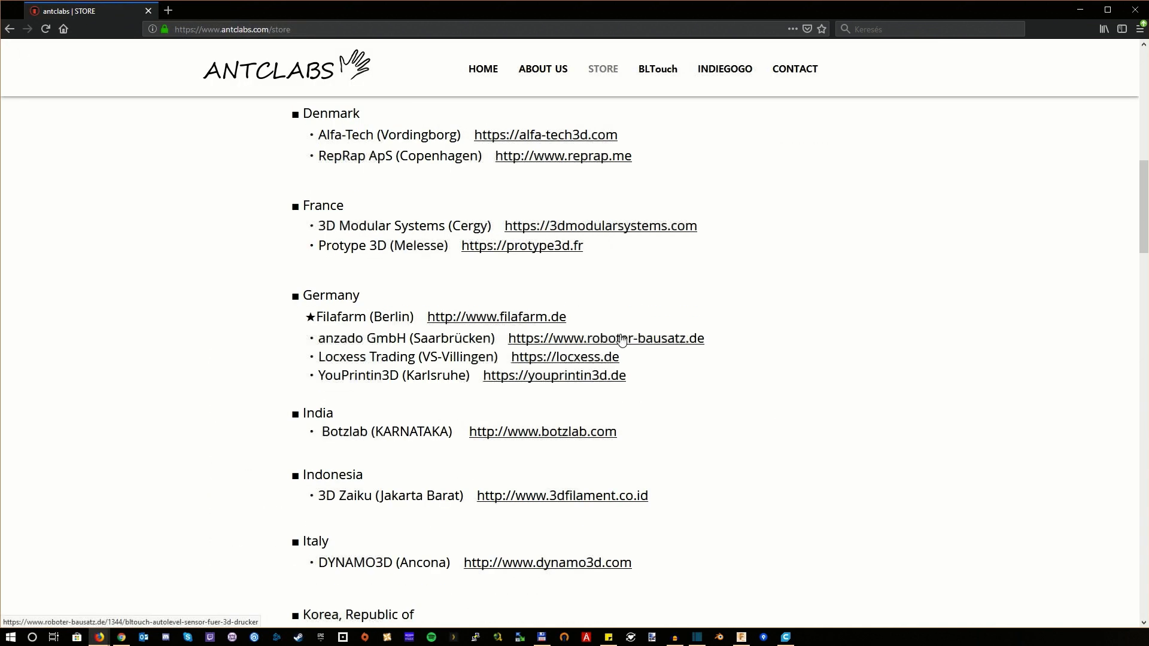
Check the €51.54 Roboter-Bausatz BLTouch page's shipping rates in English, then go back to it
click(688, 347)
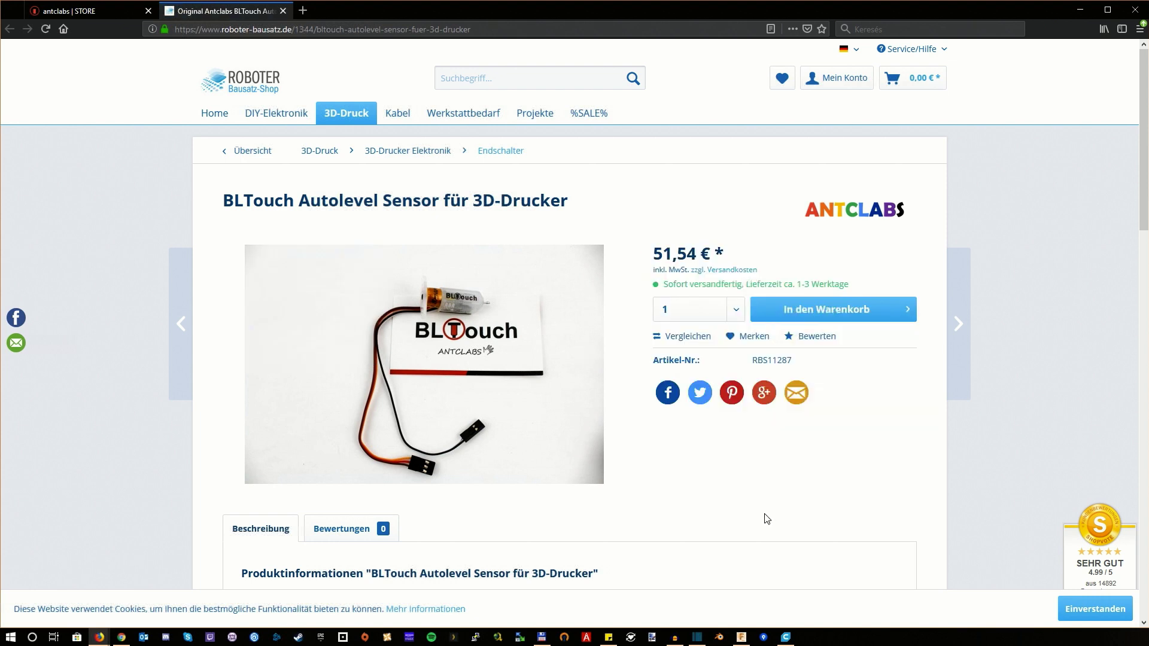
click(848, 48)
click(853, 72)
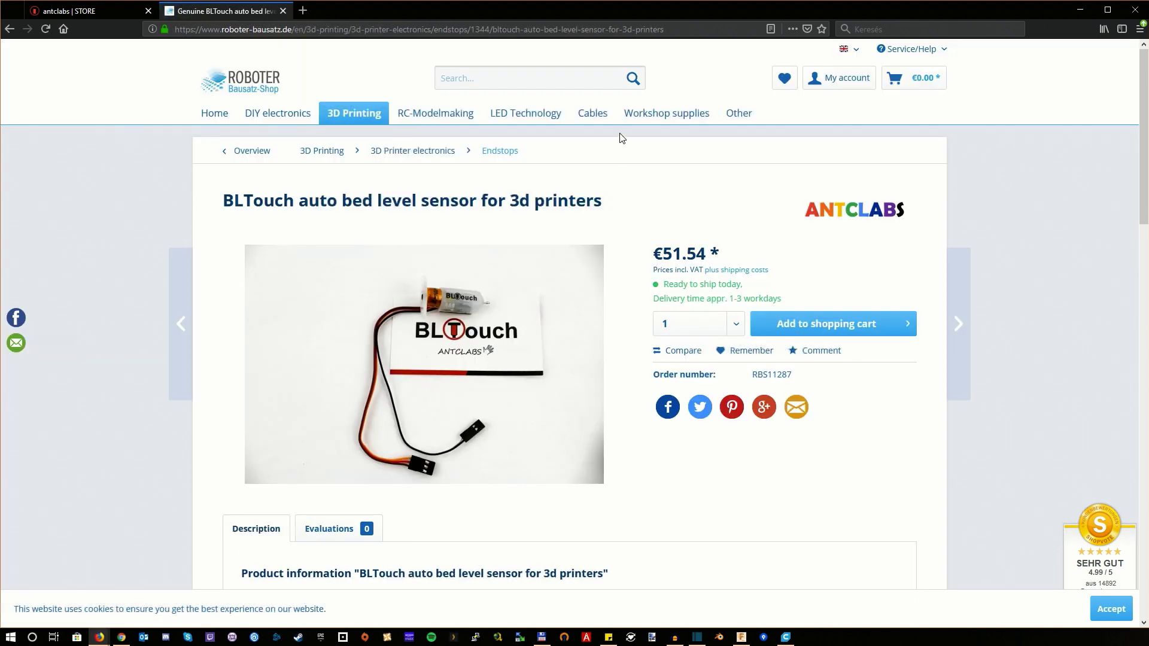
scroll(826, 183, down, 10)
scroll(829, 184, down, 5)
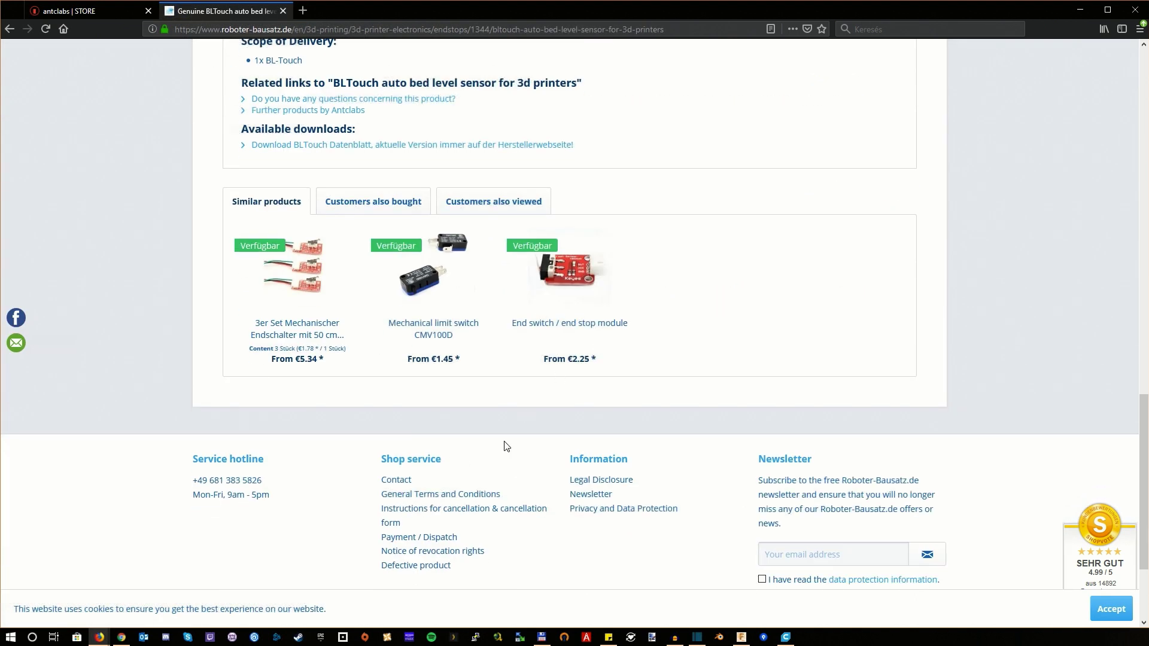
click(438, 539)
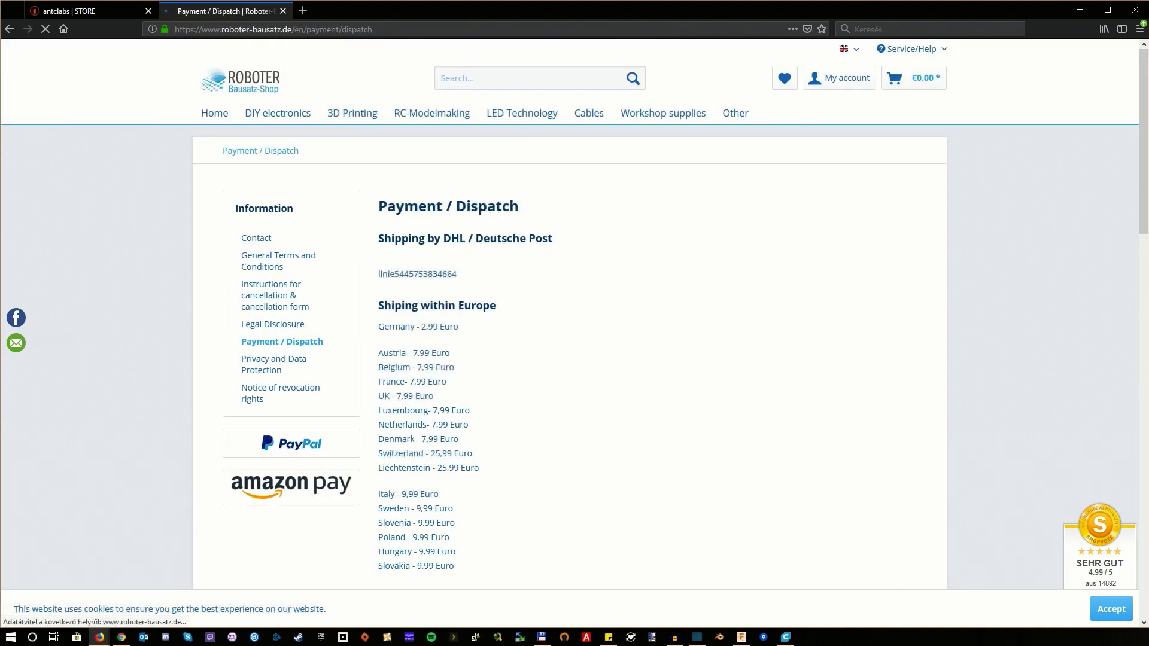
scroll(464, 492, down, 2)
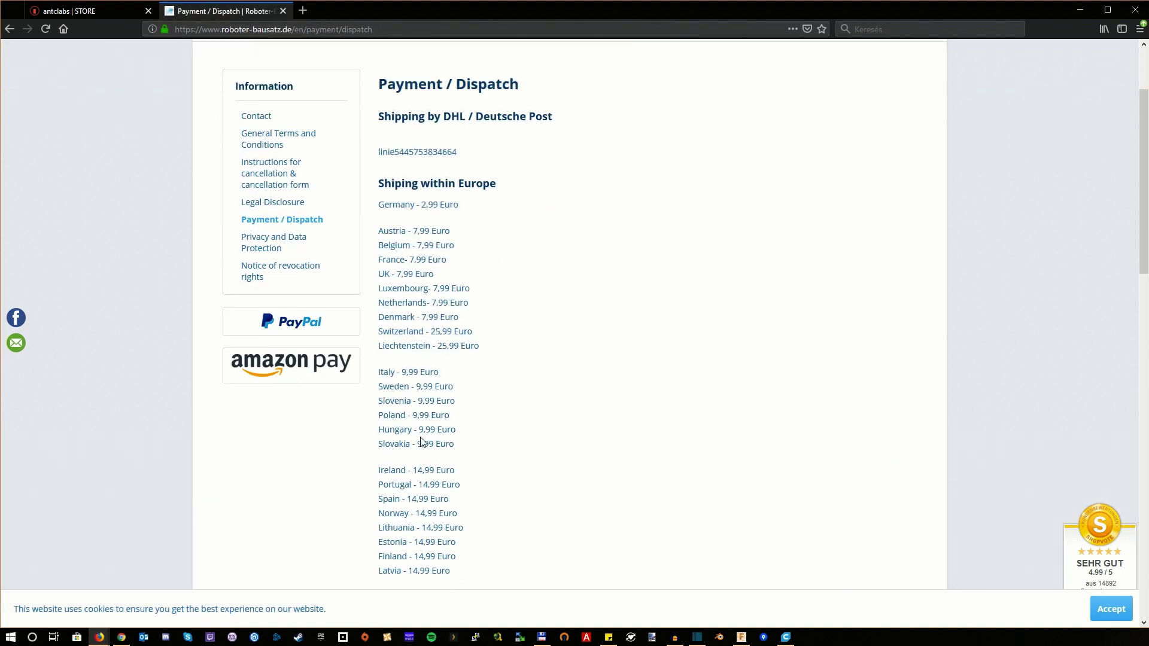
scroll(459, 432, down, 2)
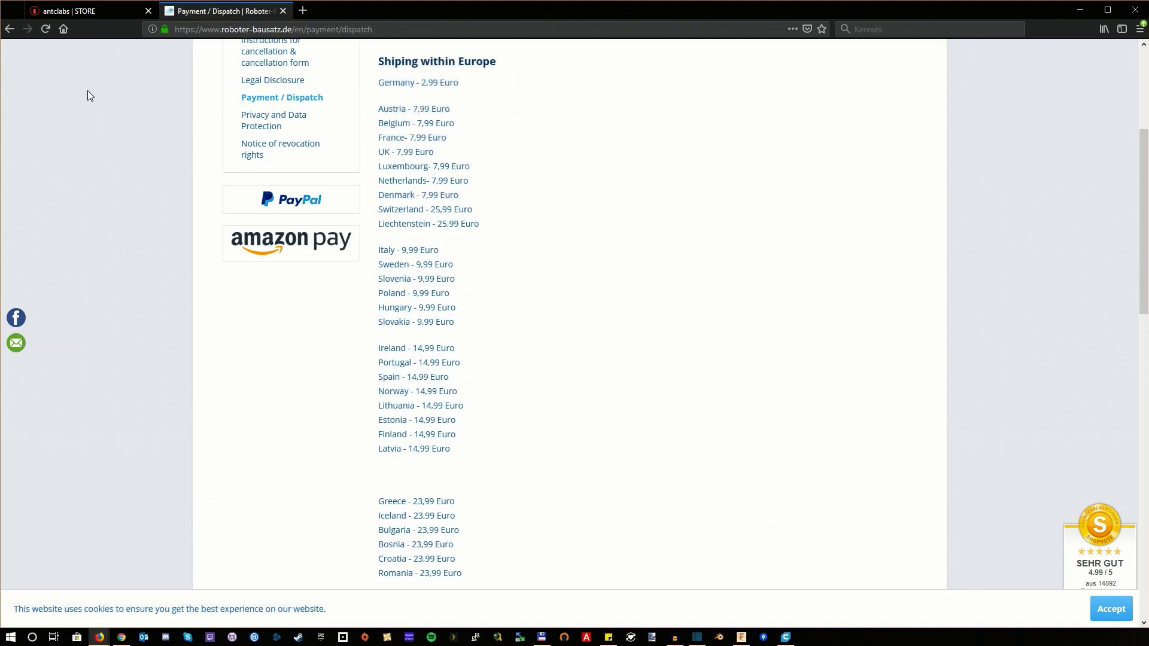
key(alt+Left)
key(alt+Left)
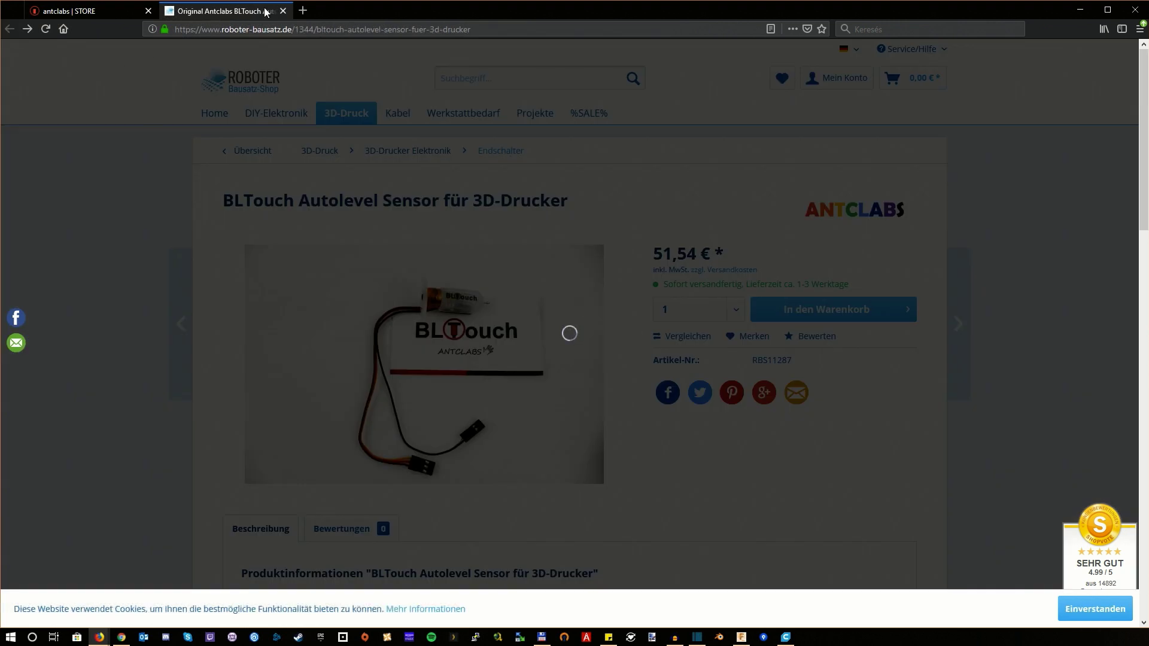
Review Prusa3D.nl's €49.95 BL Touch page, then open ReprapMania's BLTouch-smart V2.0 page
key(ctrl+w)
scroll(567, 311, down, 2)
scroll(567, 311, down, 3)
scroll(565, 310, down, 3)
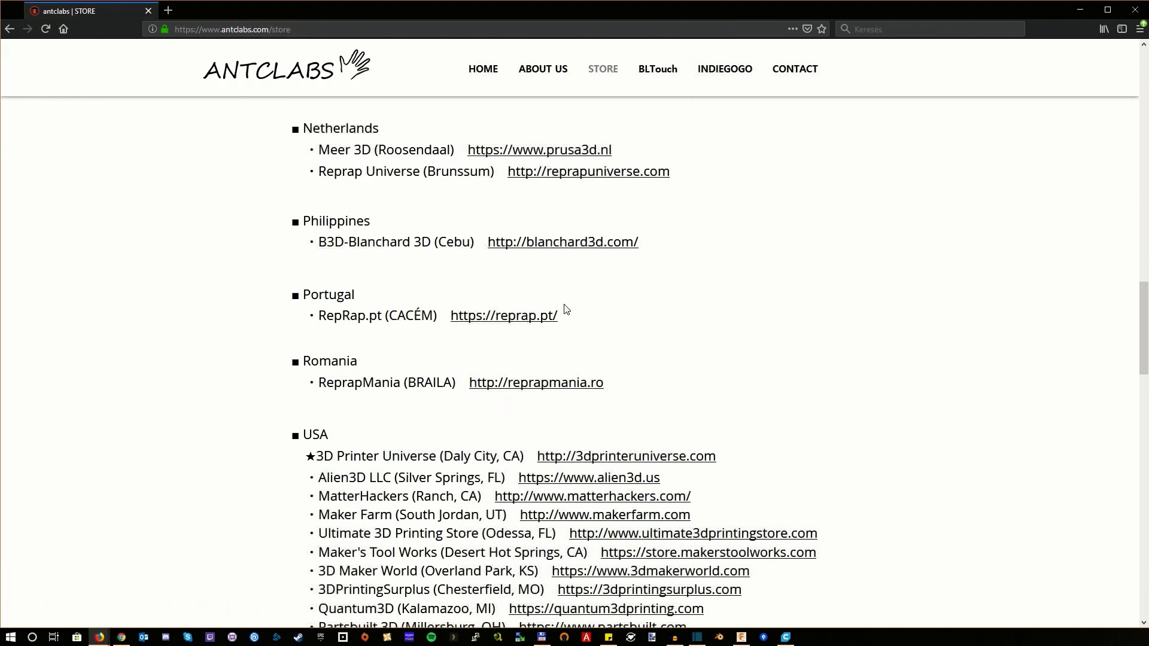
click(550, 153)
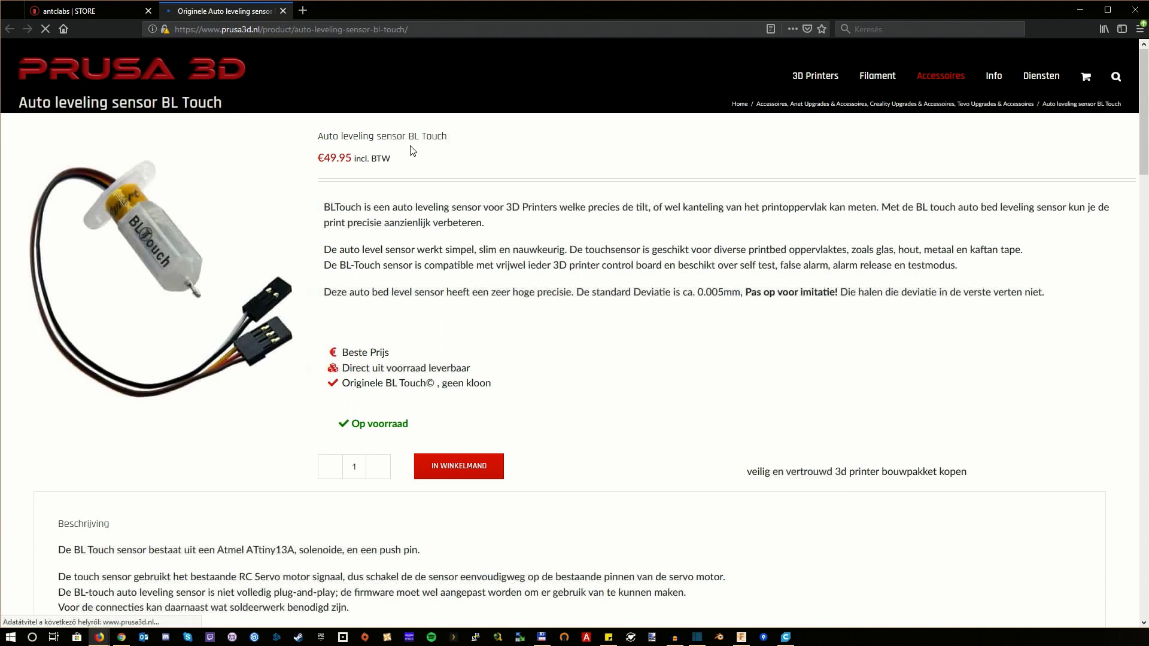
scroll(531, 257, down, 3)
scroll(534, 261, down, 6)
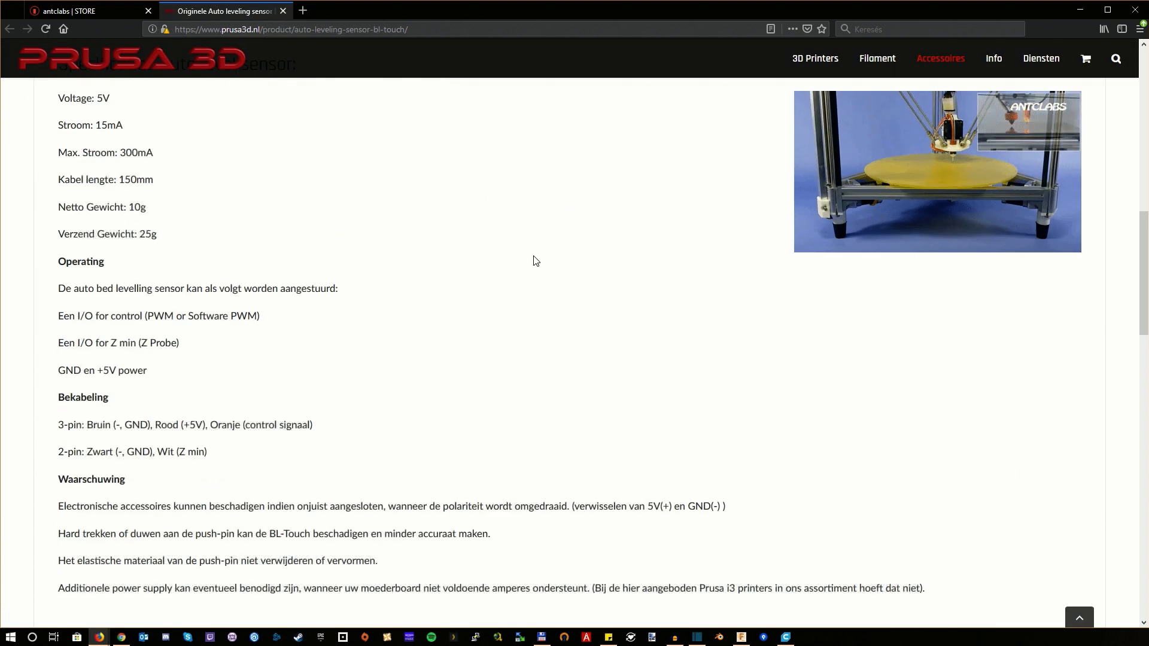
scroll(534, 261, down, 10)
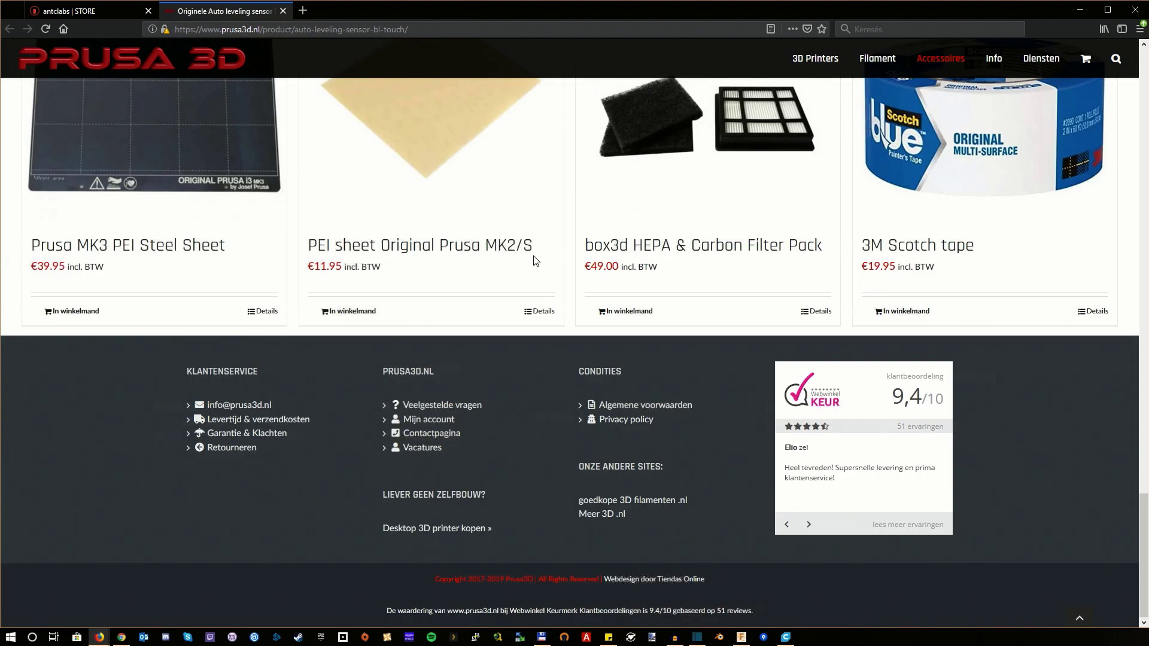
click(283, 11)
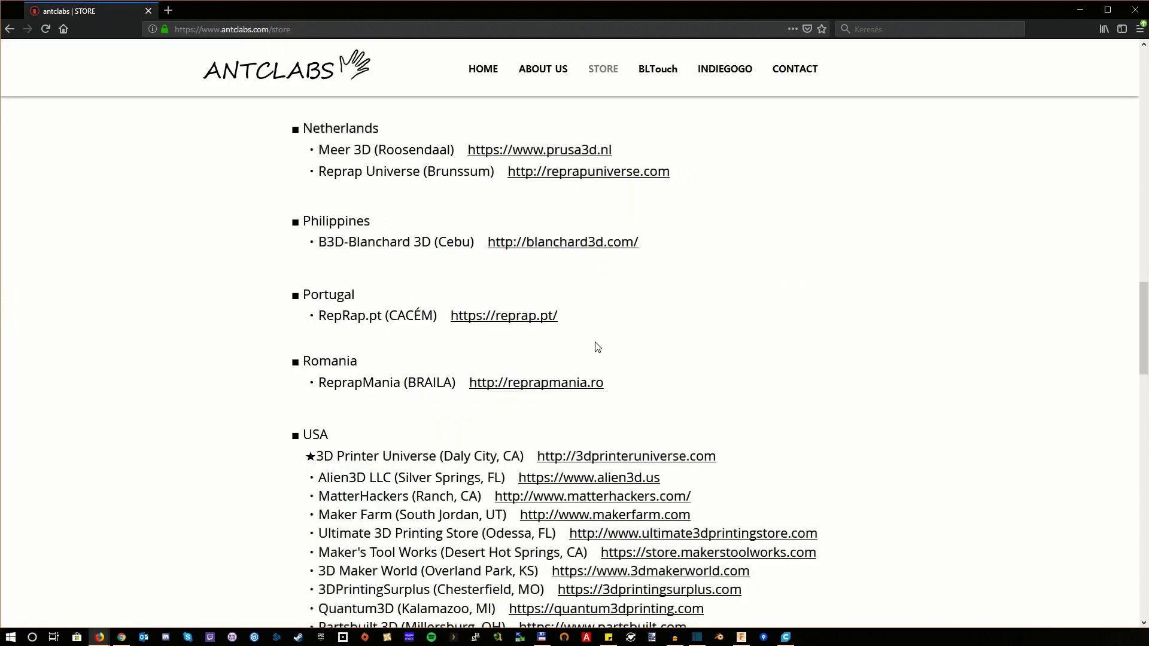
click(547, 392)
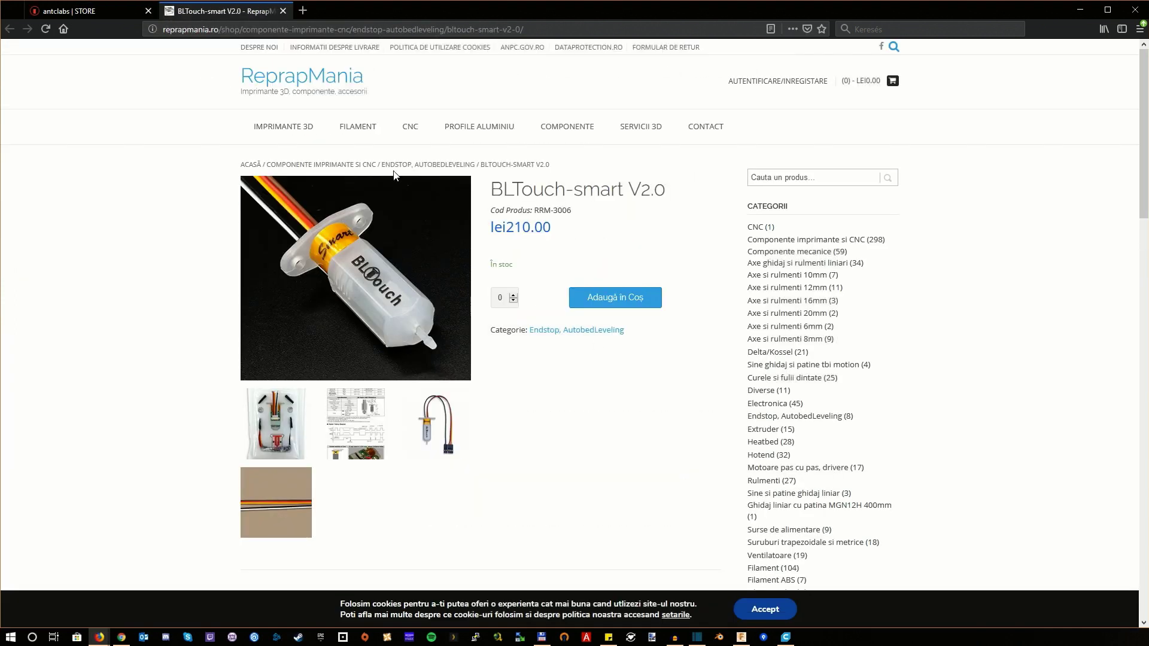
scroll(444, 225, down, 10)
scroll(326, 116, down, 5)
Close ReprapMania and open the £42.99 'BL Touch V2.2 Auto level Sensor Genuine Antclabs' listing
click(283, 11)
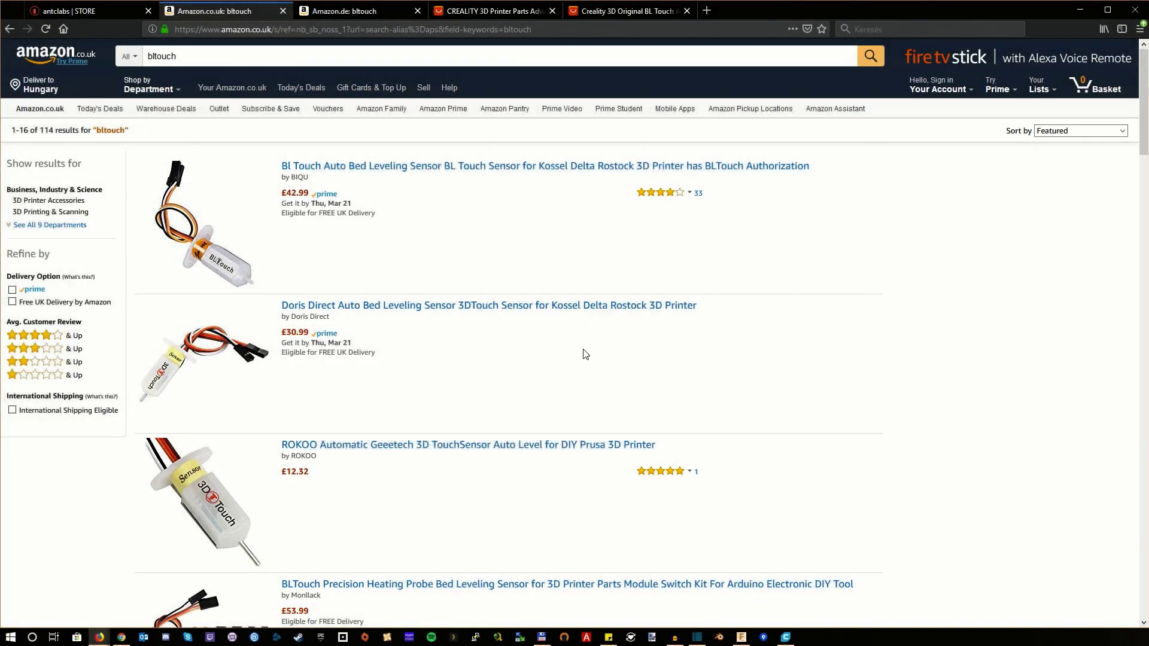
scroll(530, 380, down, 5)
scroll(531, 383, down, 3)
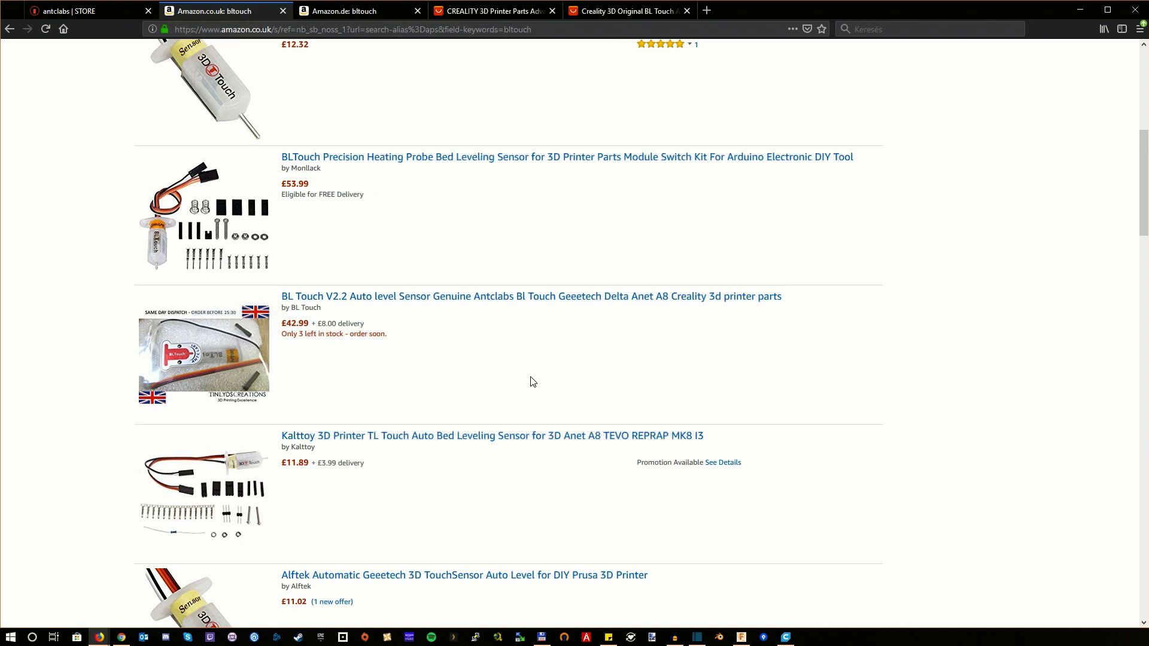
scroll(531, 382, down, 1)
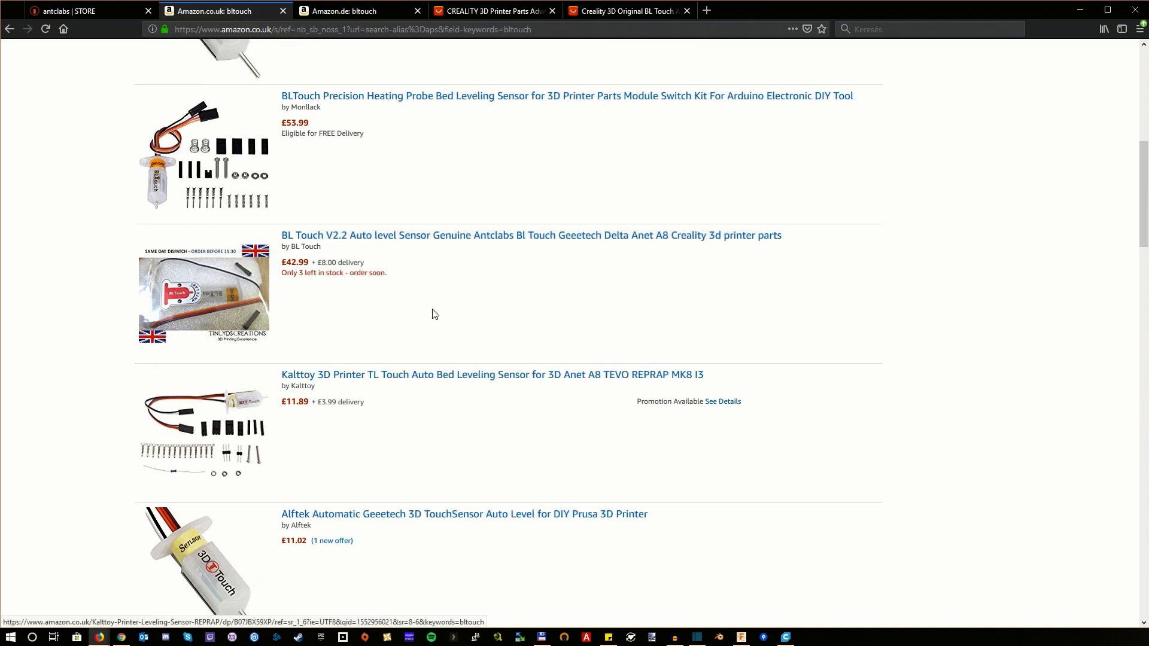
click(364, 243)
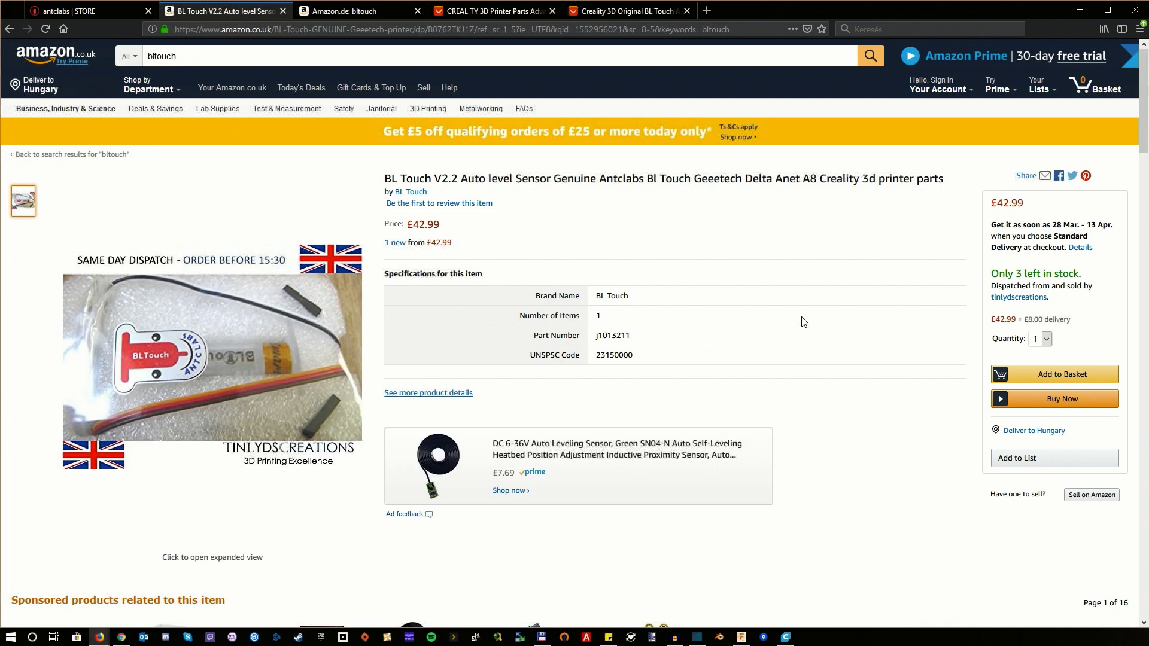
scroll(804, 321, down, 5)
scroll(804, 322, up, 5)
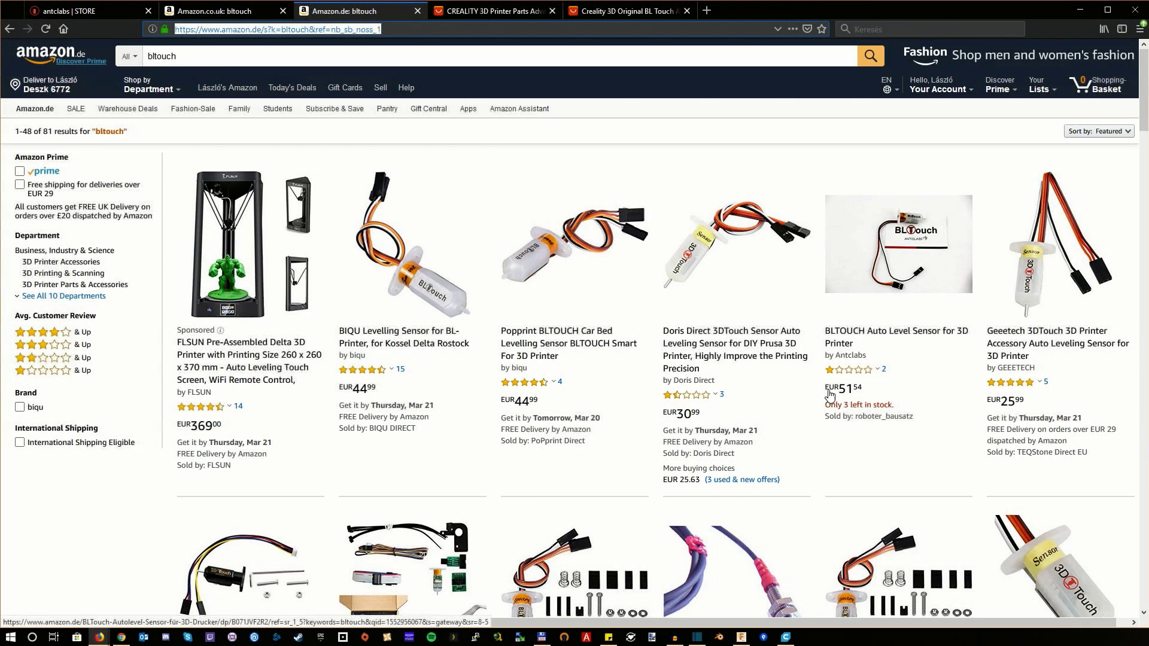
View the EUR 51.54 Antclabs BLTOUCH listing from roboter_bausatz, then return to the results
click(895, 332)
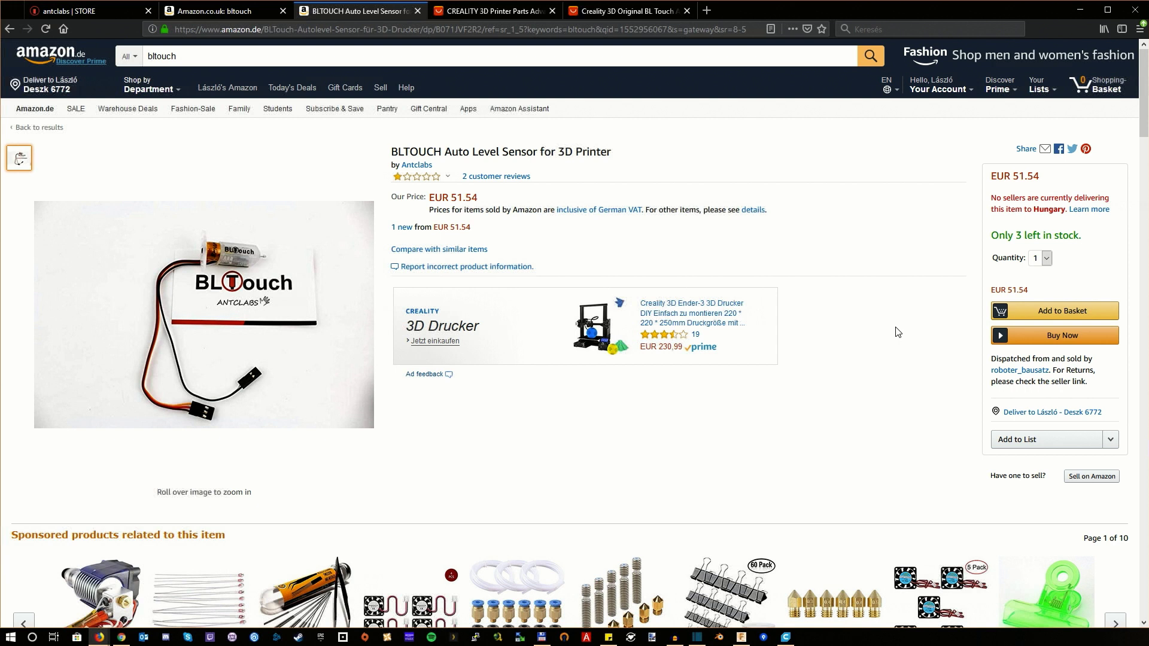
scroll(896, 332, down, 2)
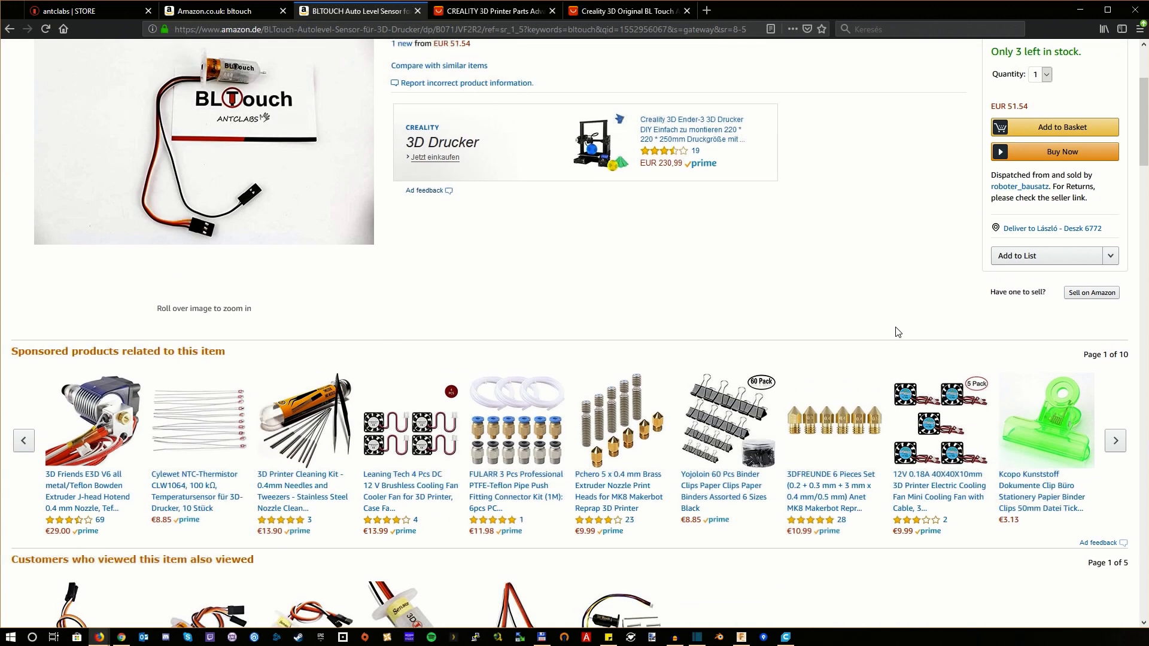
scroll(1026, 194, up, 2)
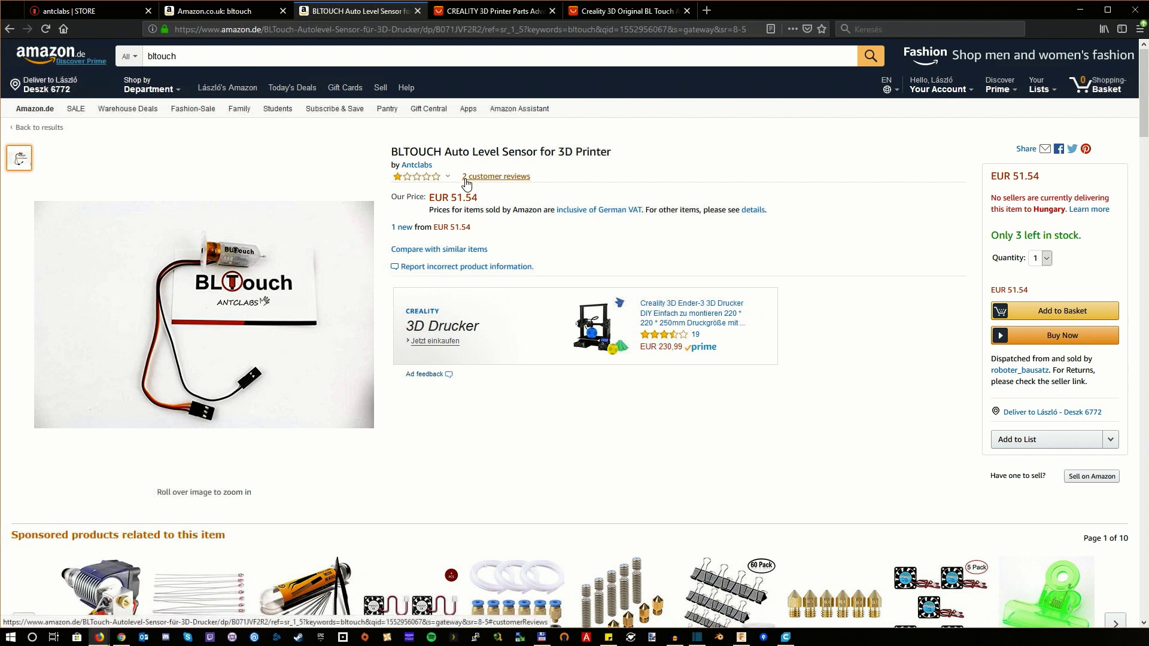
click(10, 29)
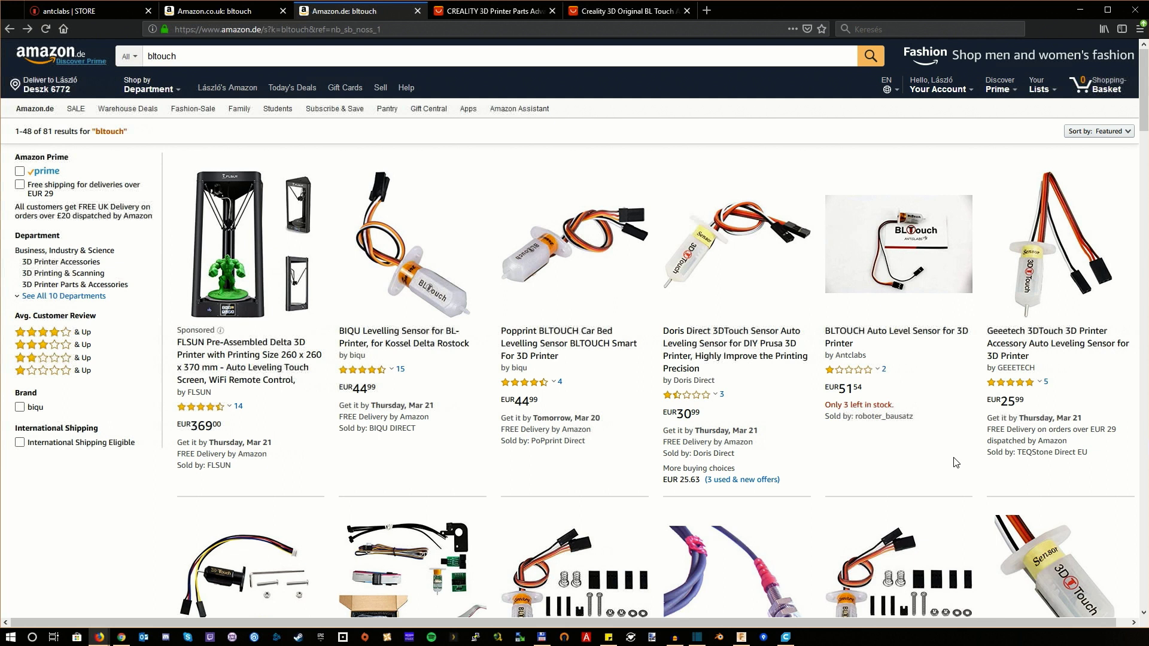
click(551, 11)
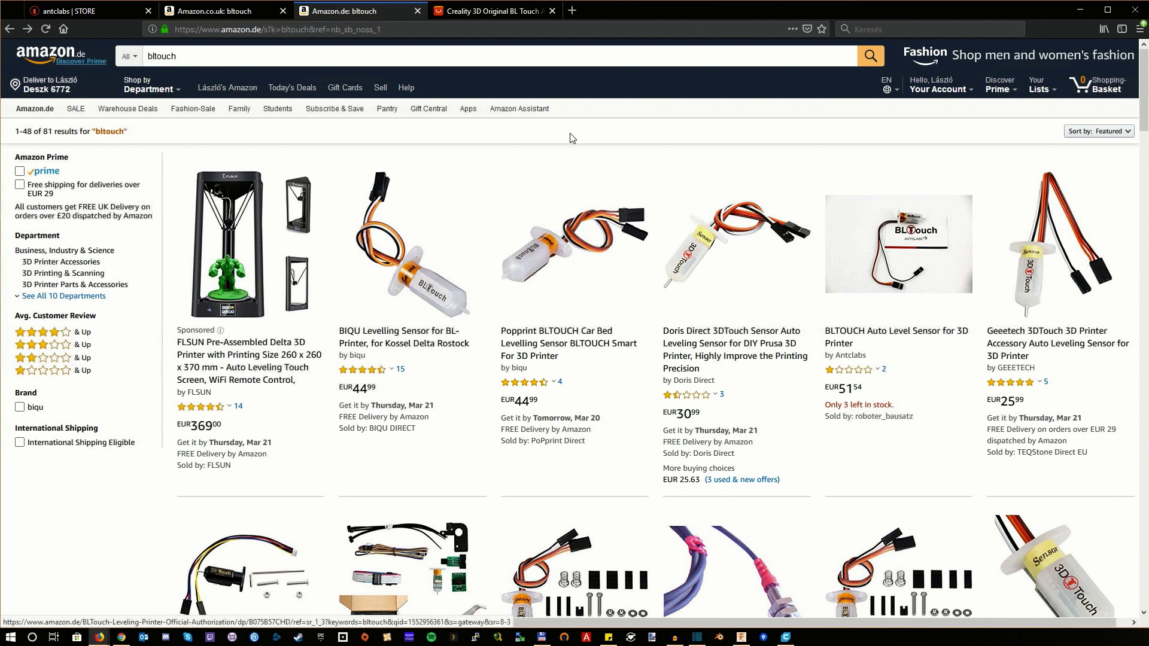
key(ctrl+Tab)
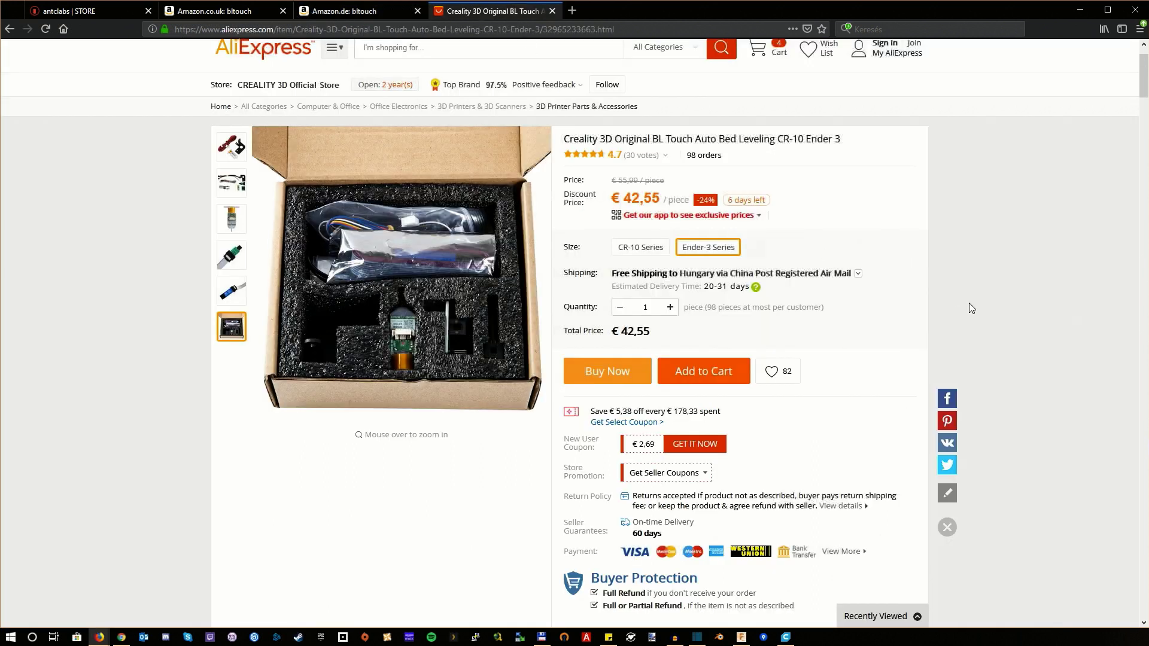
scroll(969, 307, up, 1)
scroll(969, 308, down, 1)
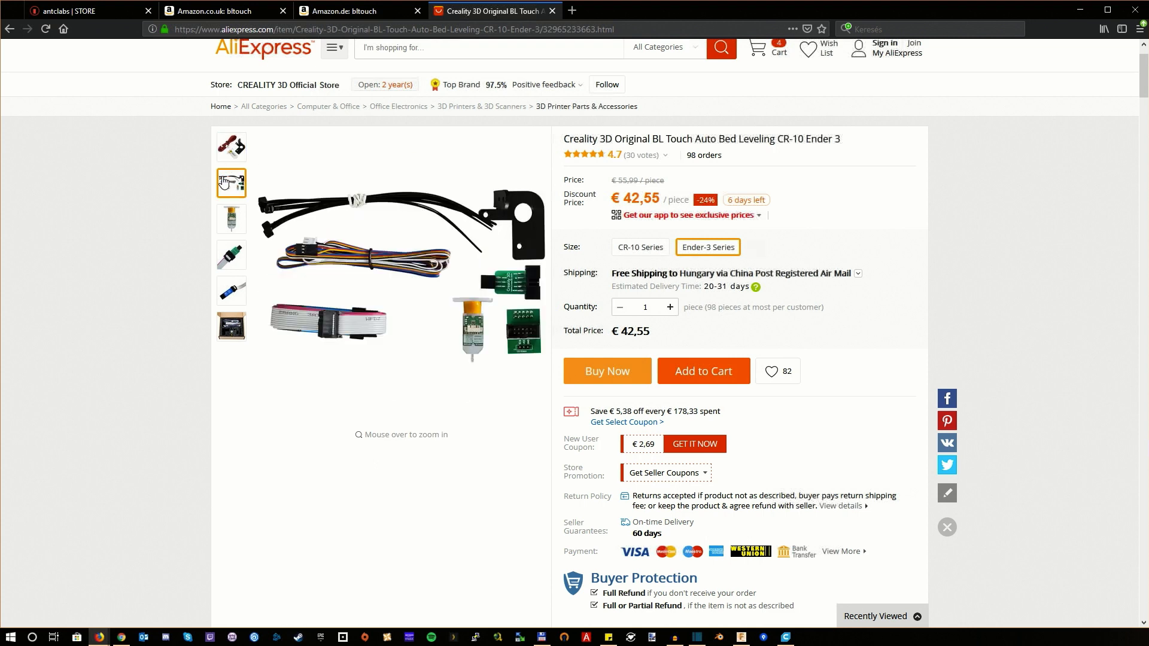
mouse_move(231, 146)
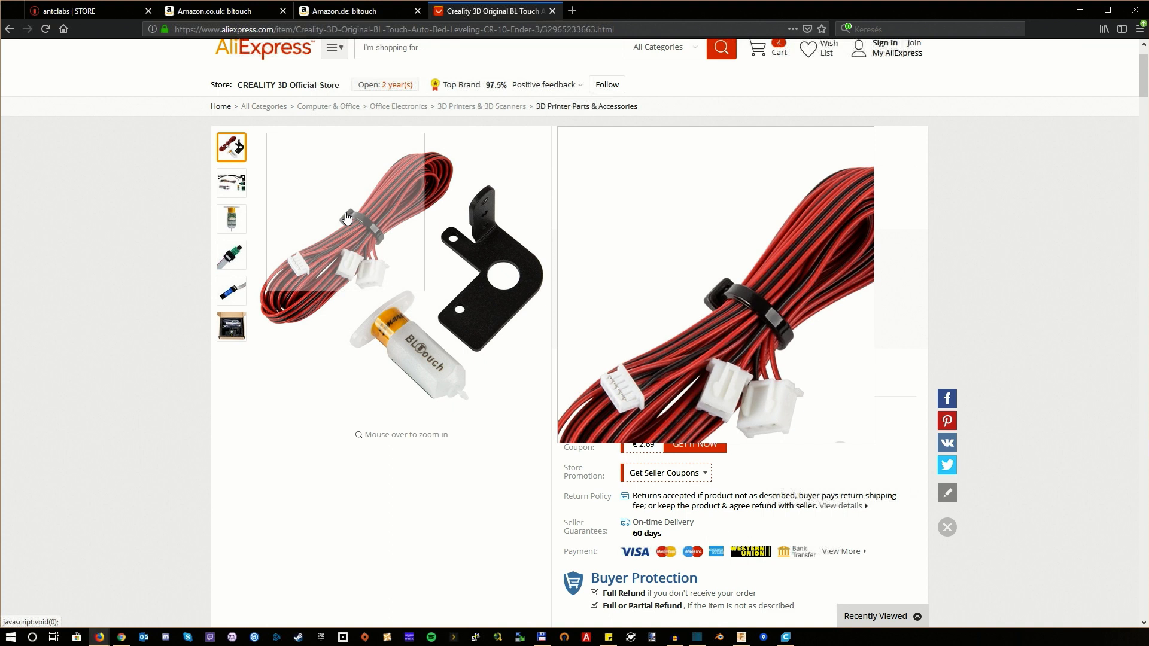
click(350, 11)
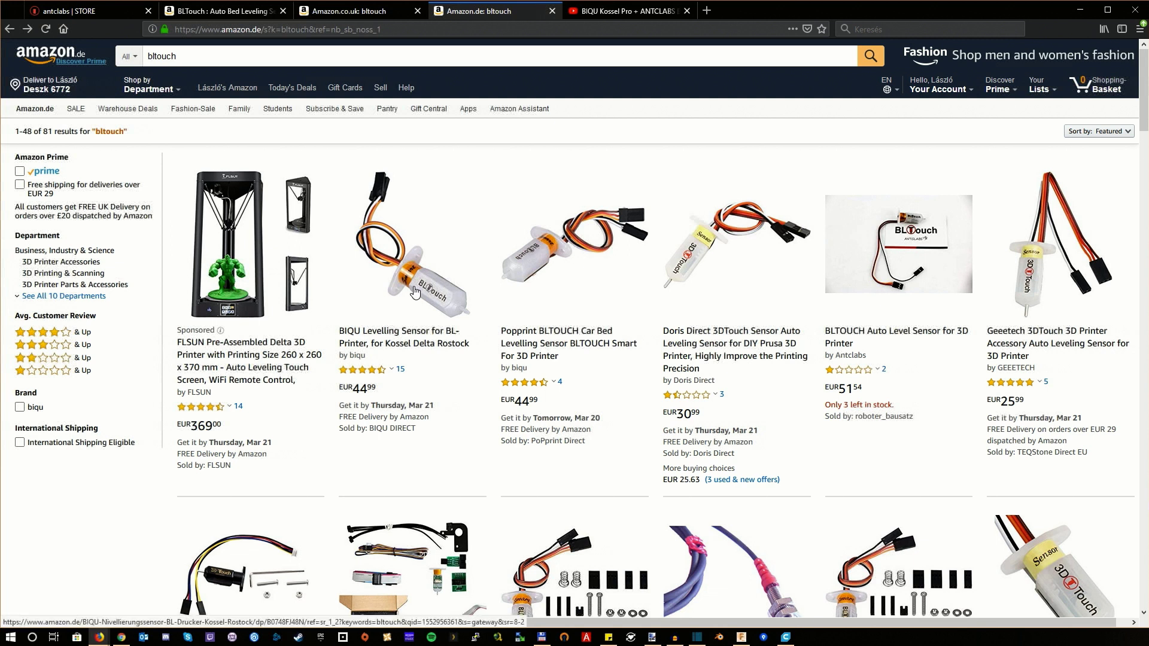
Open the EUR 44.99 BIQU Levelling Sensor for BL-Printer listing on Amazon.de
click(416, 292)
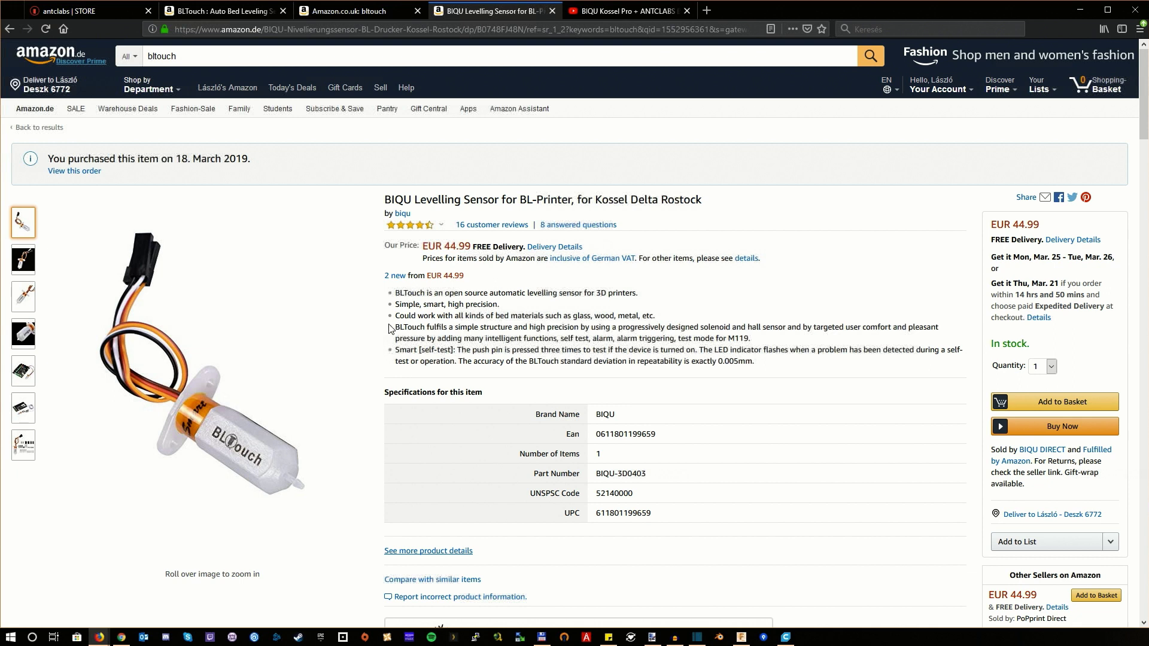
scroll(390, 328, down, 1)
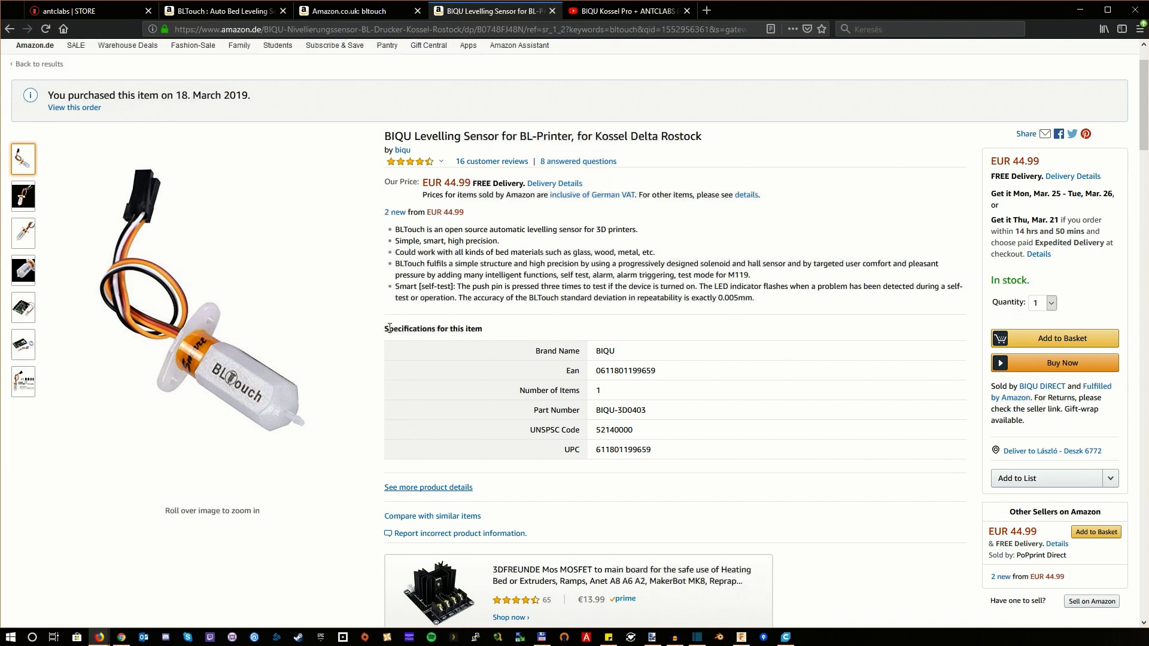
scroll(389, 330, down, 5)
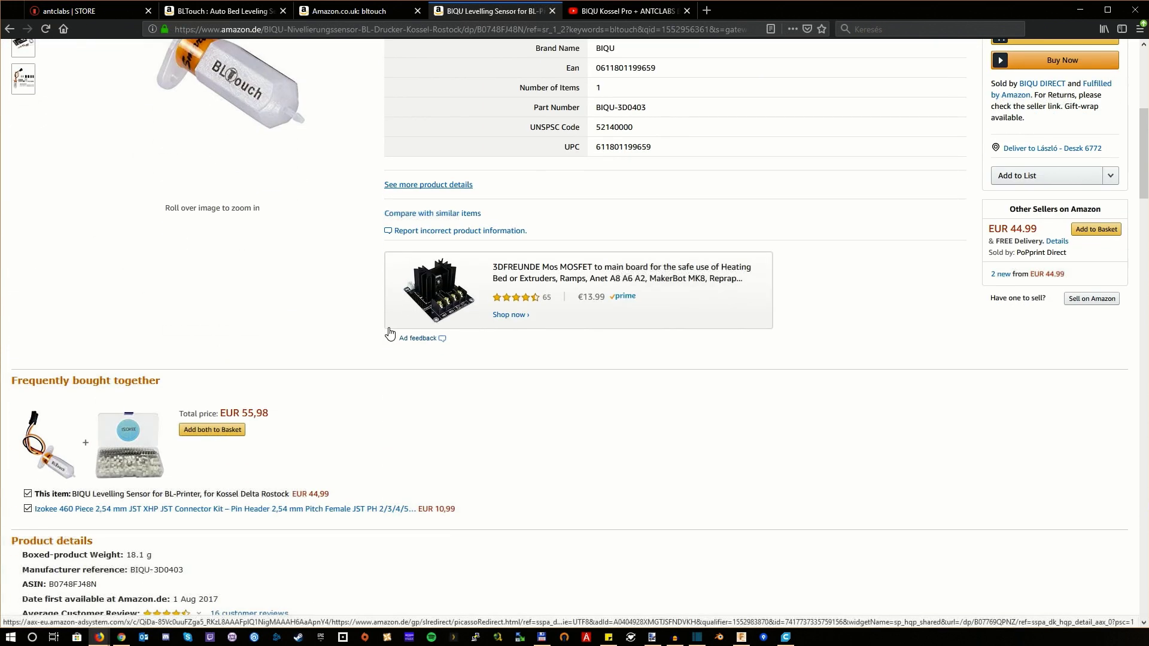
scroll(389, 334, down, 3)
scroll(390, 333, down, 4)
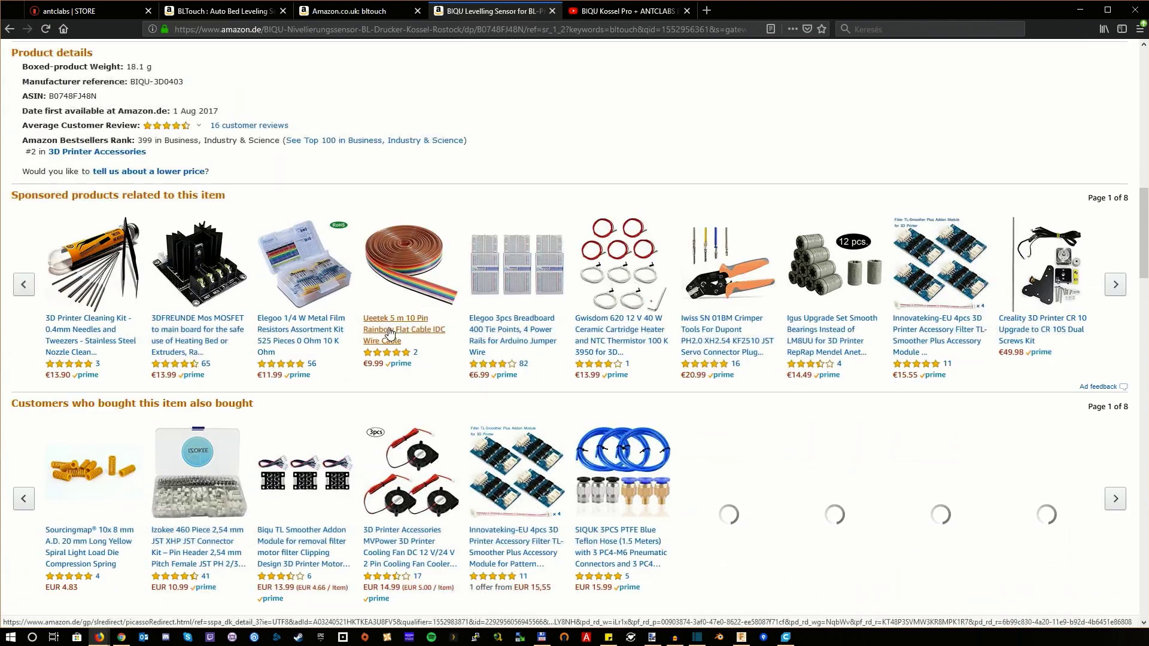
scroll(390, 334, down, 5)
scroll(389, 333, down, 5)
scroll(389, 334, down, 4)
scroll(389, 333, down, 2)
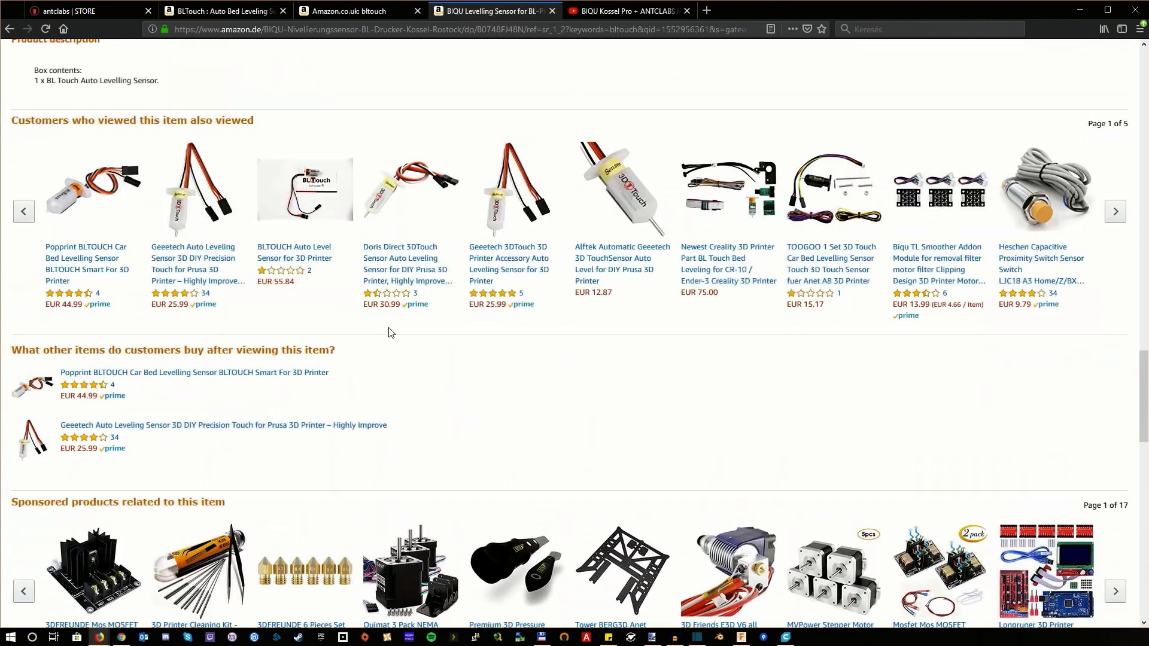
scroll(388, 333, down, 4)
scroll(389, 334, down, 2)
scroll(388, 333, down, 2)
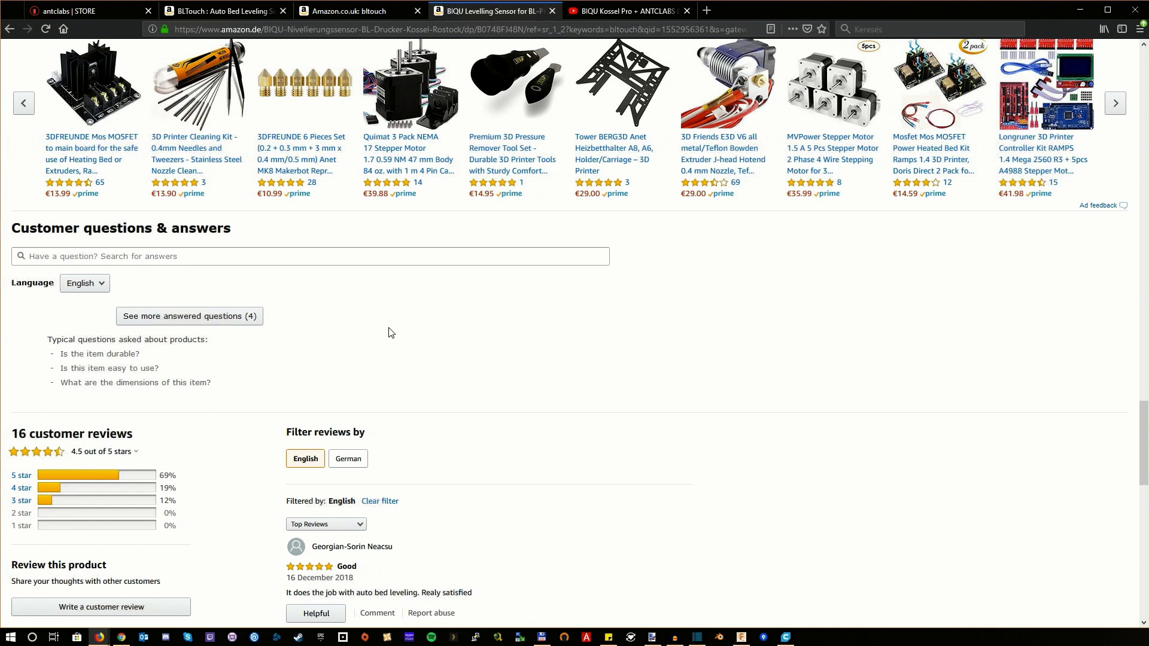
scroll(389, 333, down, 4)
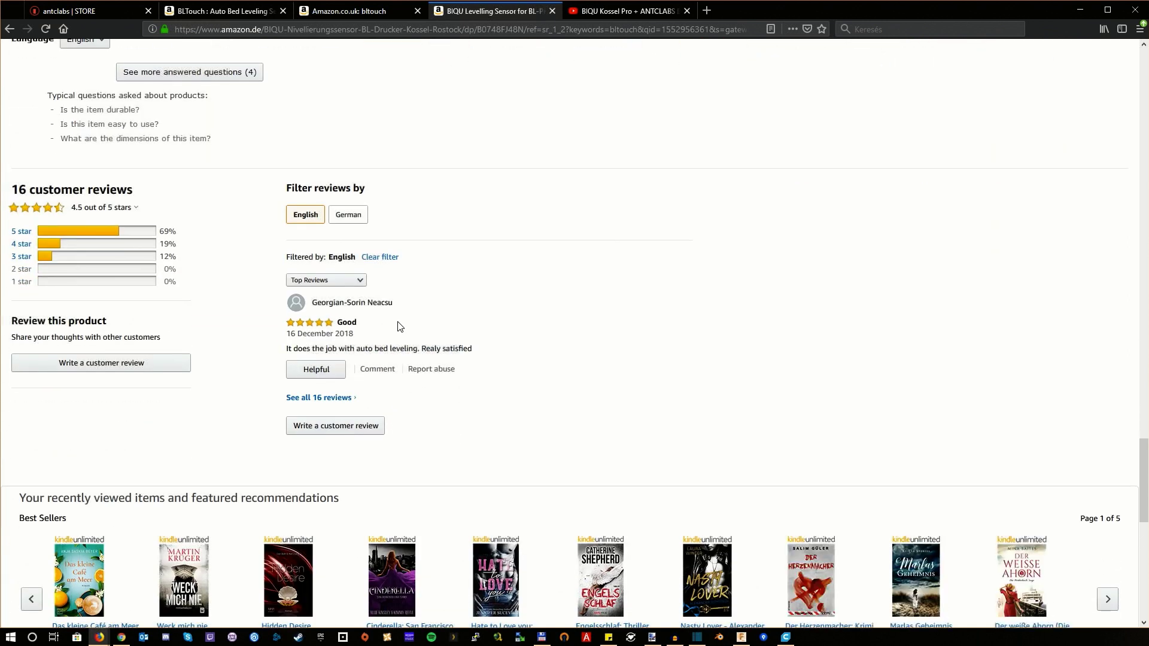
Open all 16 BIQU sensor reviews and highlight the 'Original BL-Touch - absolut top' title
click(346, 398)
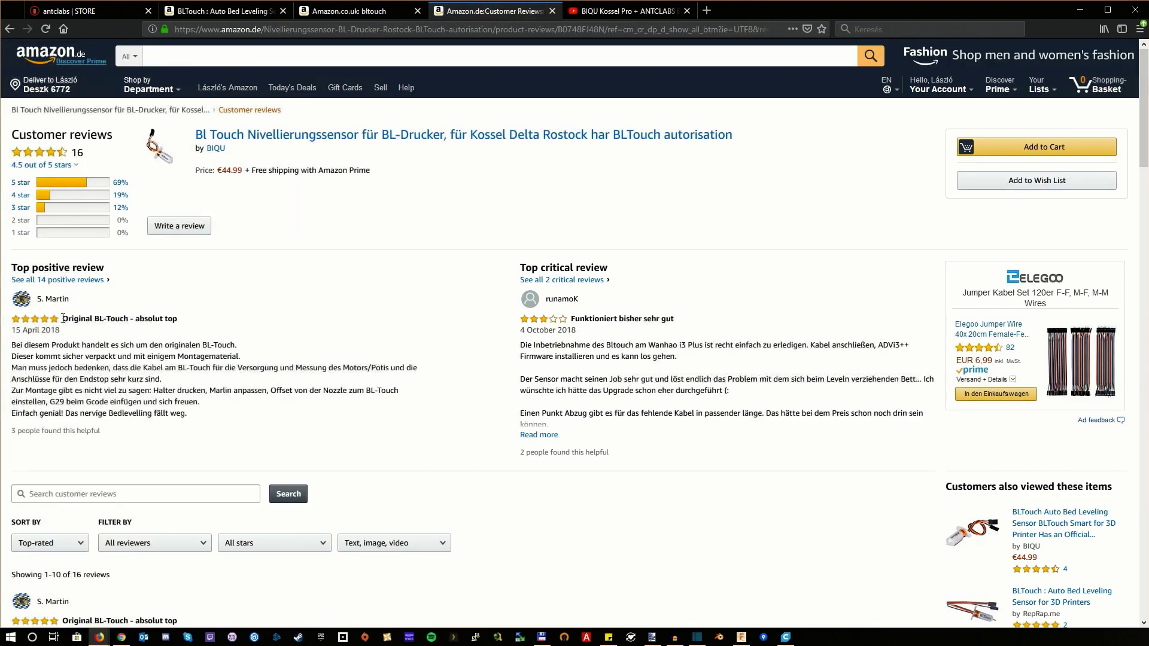
drag(63, 319, 178, 316)
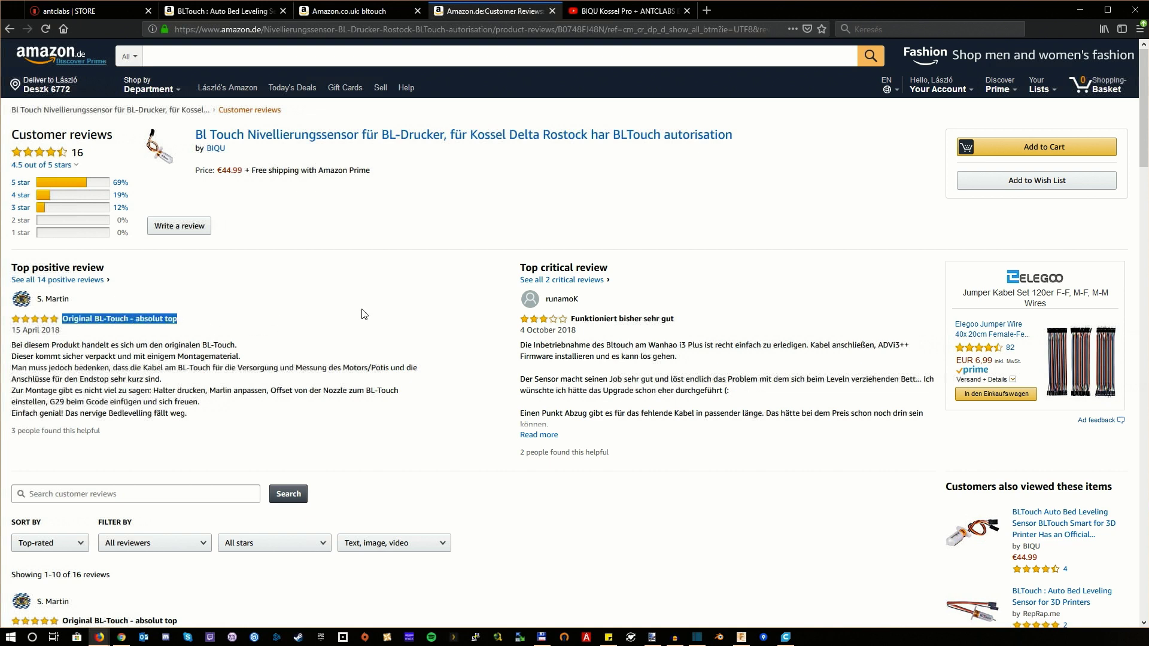
scroll(362, 313, down, 3)
scroll(363, 313, down, 5)
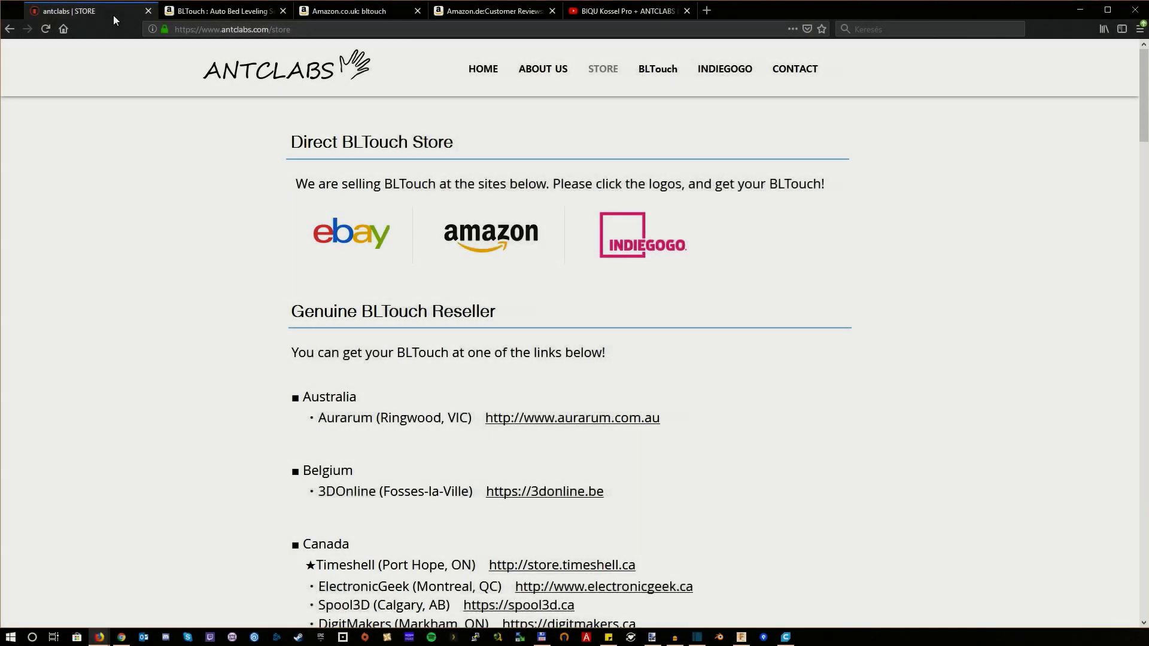
scroll(234, 229, down, 3)
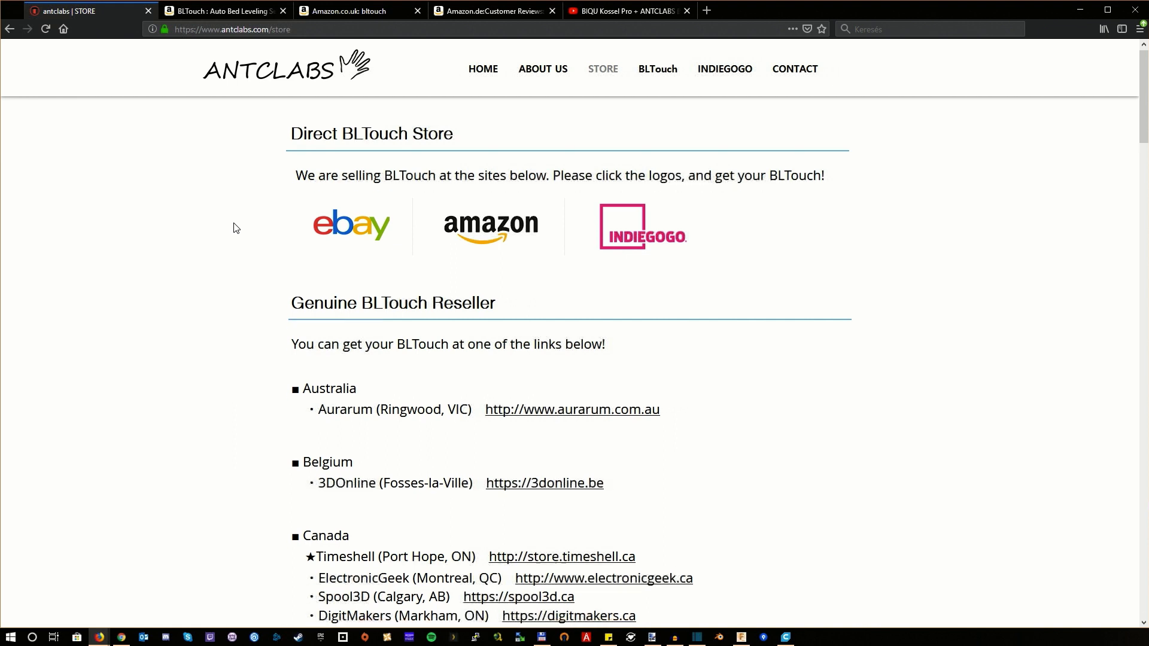
scroll(234, 228, down, 2)
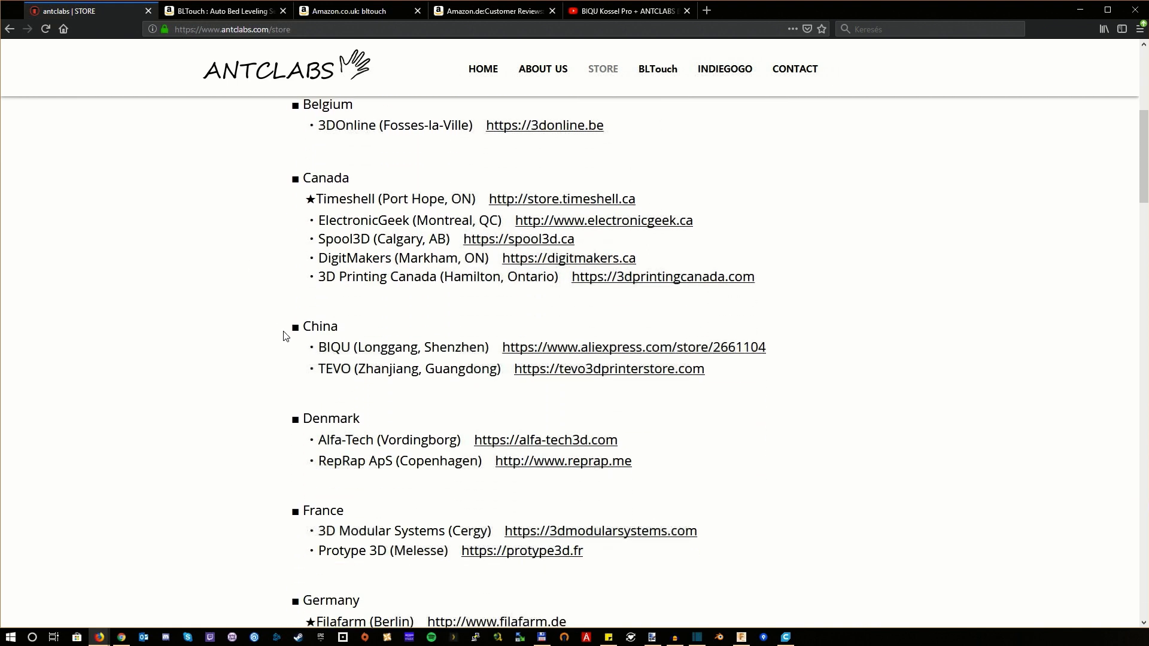
Highlight the BIQU (Longgang, Shenzhen) AliExpress entry under China in the reseller list
drag(319, 347, 795, 351)
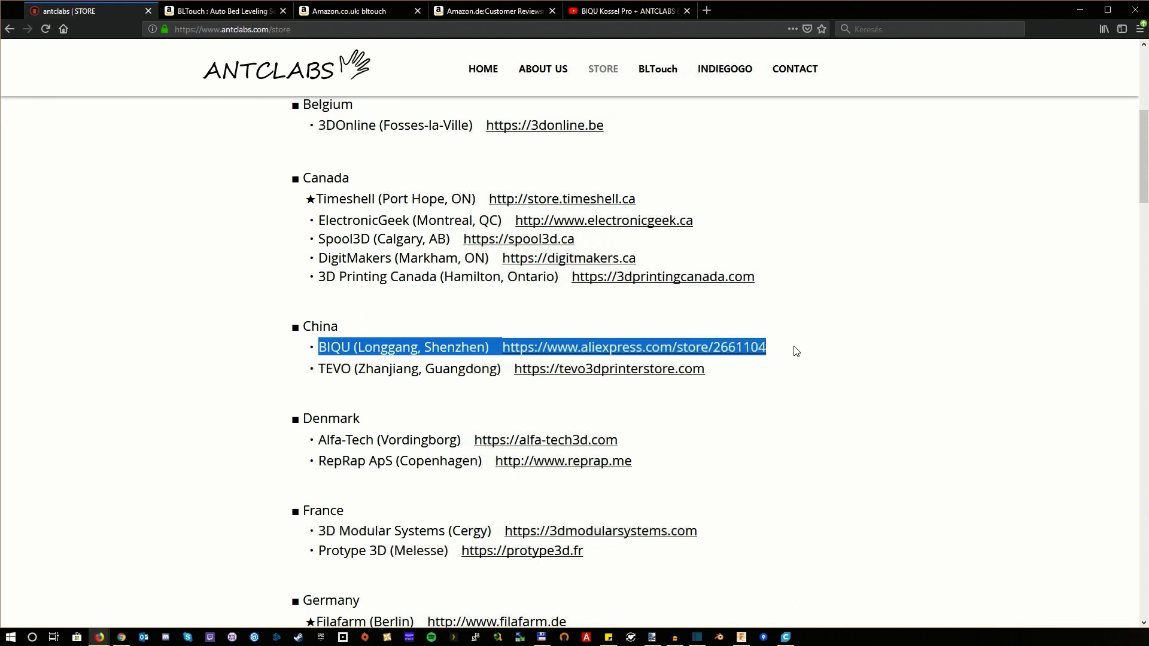
scroll(795, 352, up, 1)
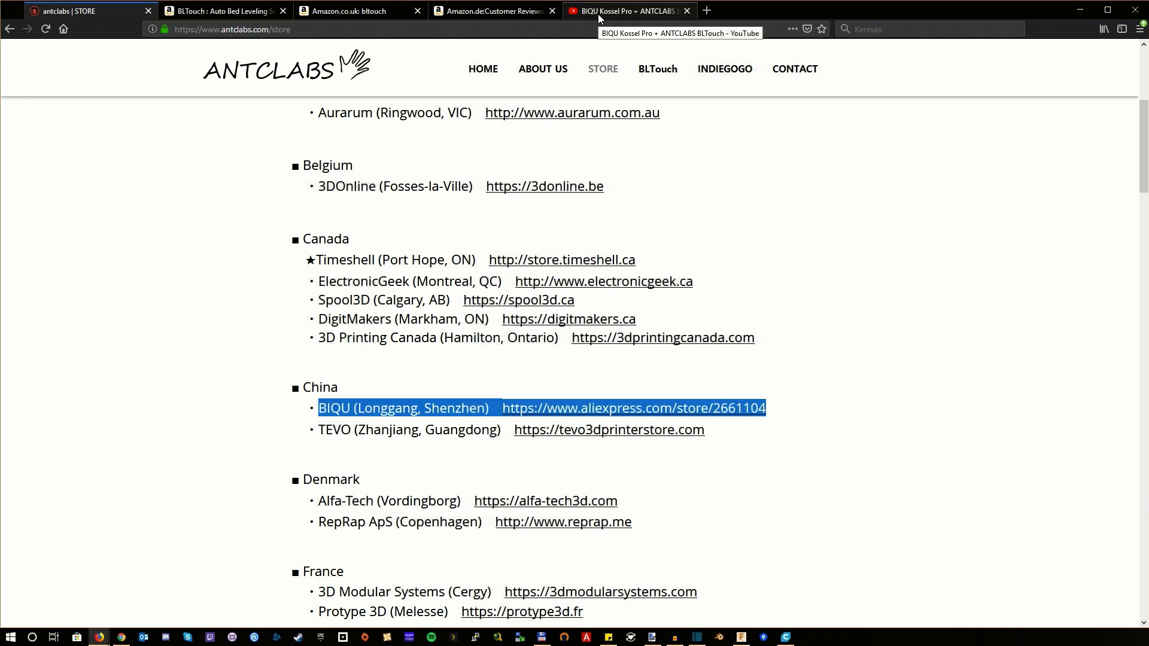
Switch to the YouTube tab showing the BIQU Kossel Pro + ANTCLABS BLTouch video
click(597, 14)
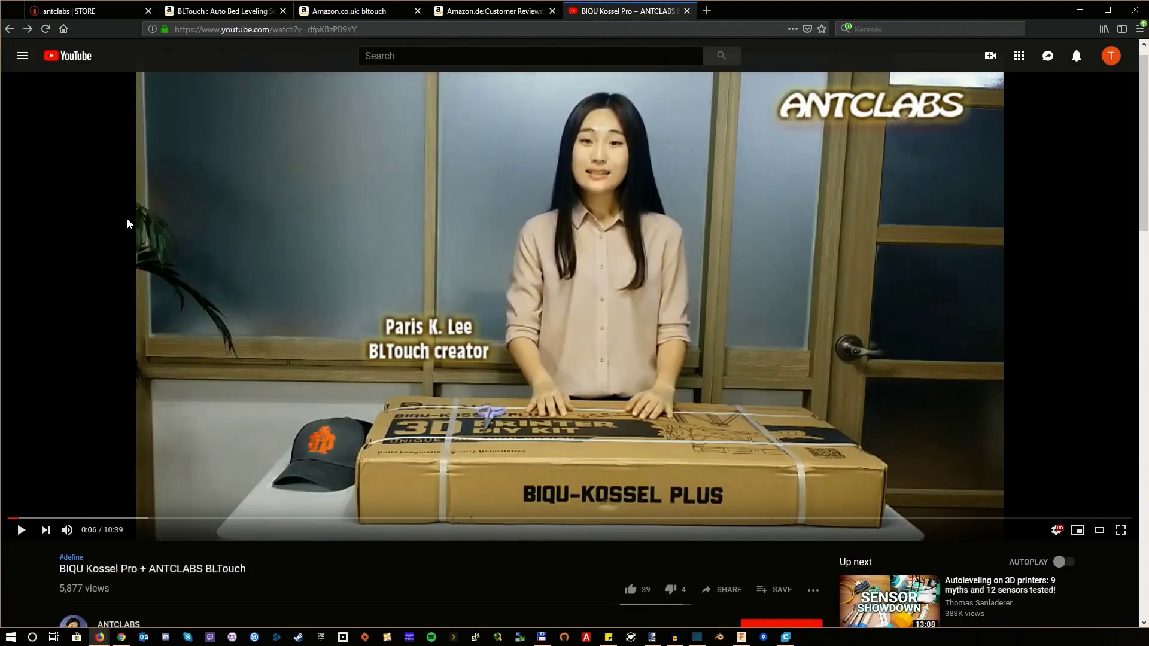
scroll(128, 220, down, 3)
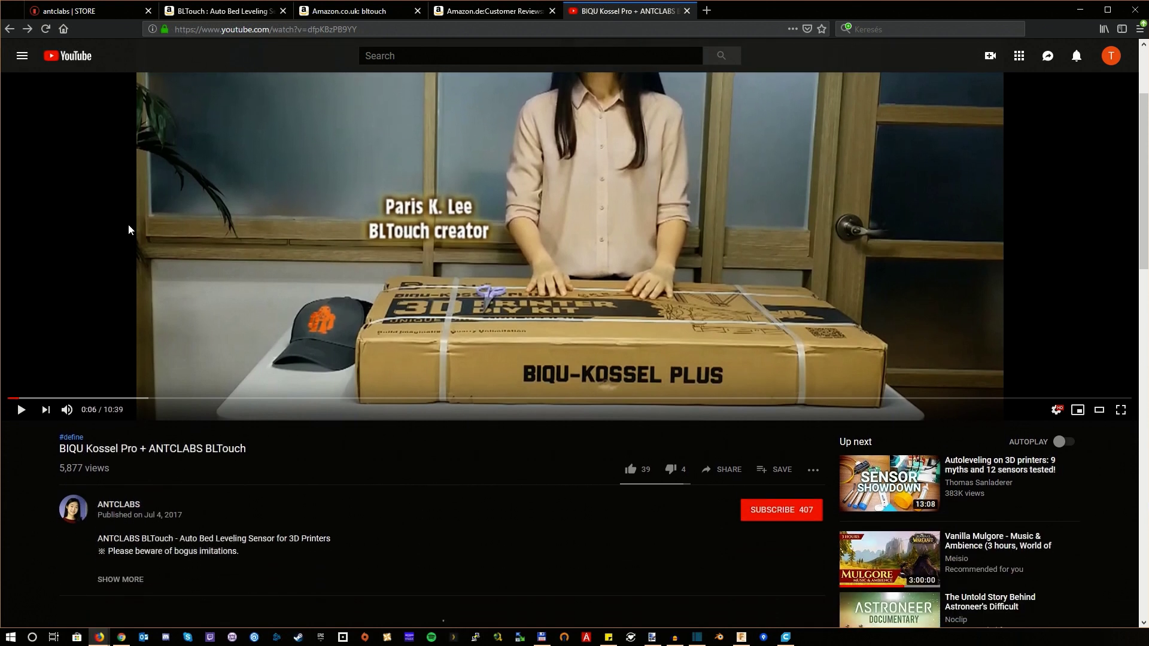
scroll(128, 225, down, 1)
scroll(129, 226, down, 1)
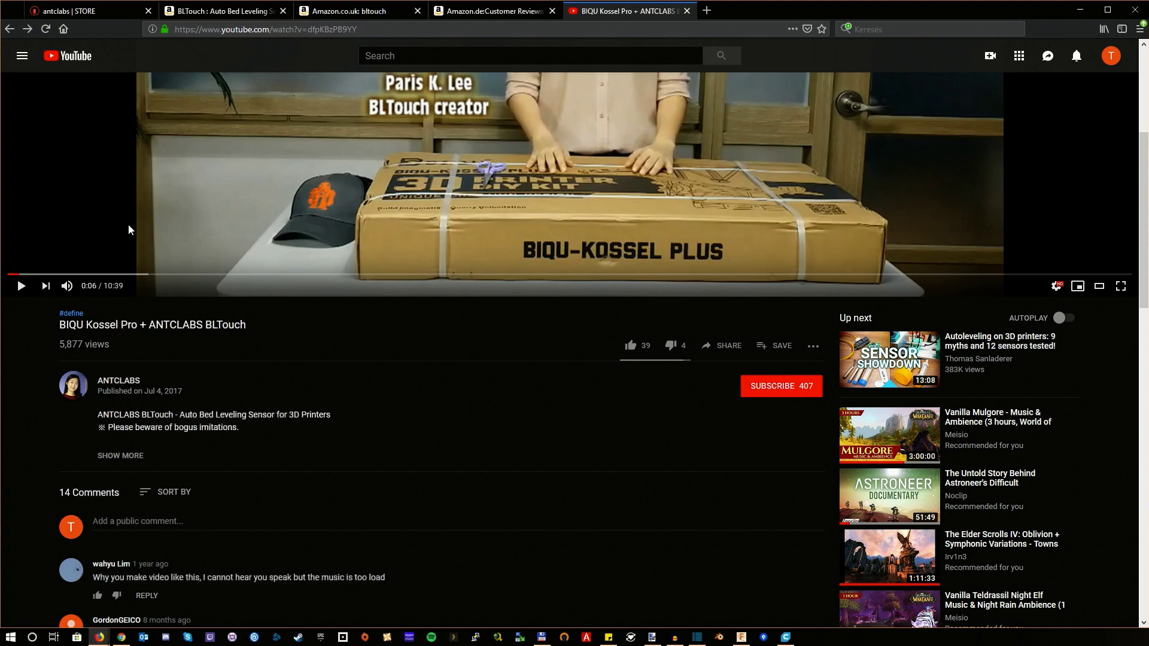
scroll(129, 225, up, 2)
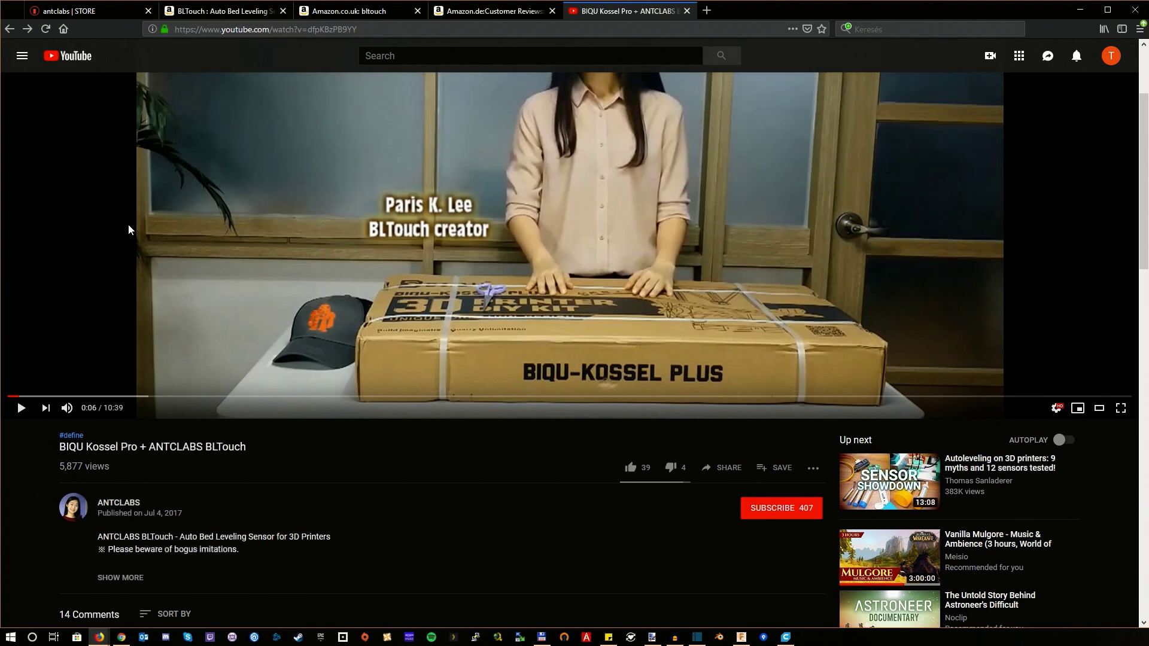
scroll(129, 225, up, 1)
scroll(128, 226, up, 1)
scroll(128, 225, up, 1)
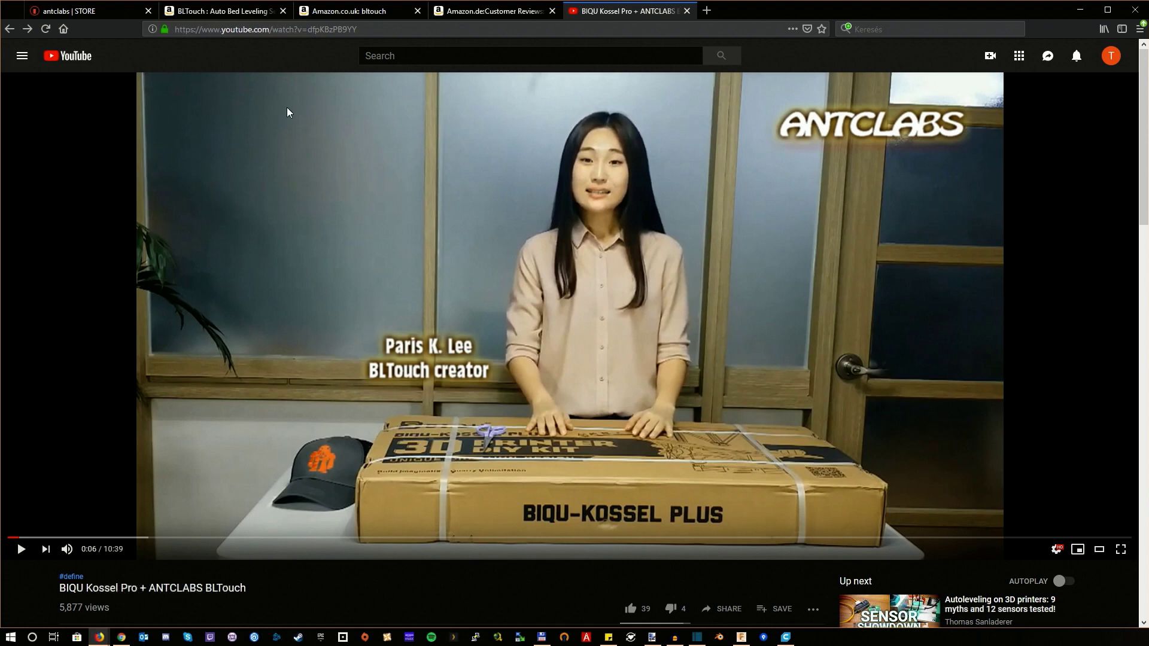
Return to the Amazon.de customer reviews for the BIQU BLTouch sensor (€44.99, 4.5 stars)
click(487, 10)
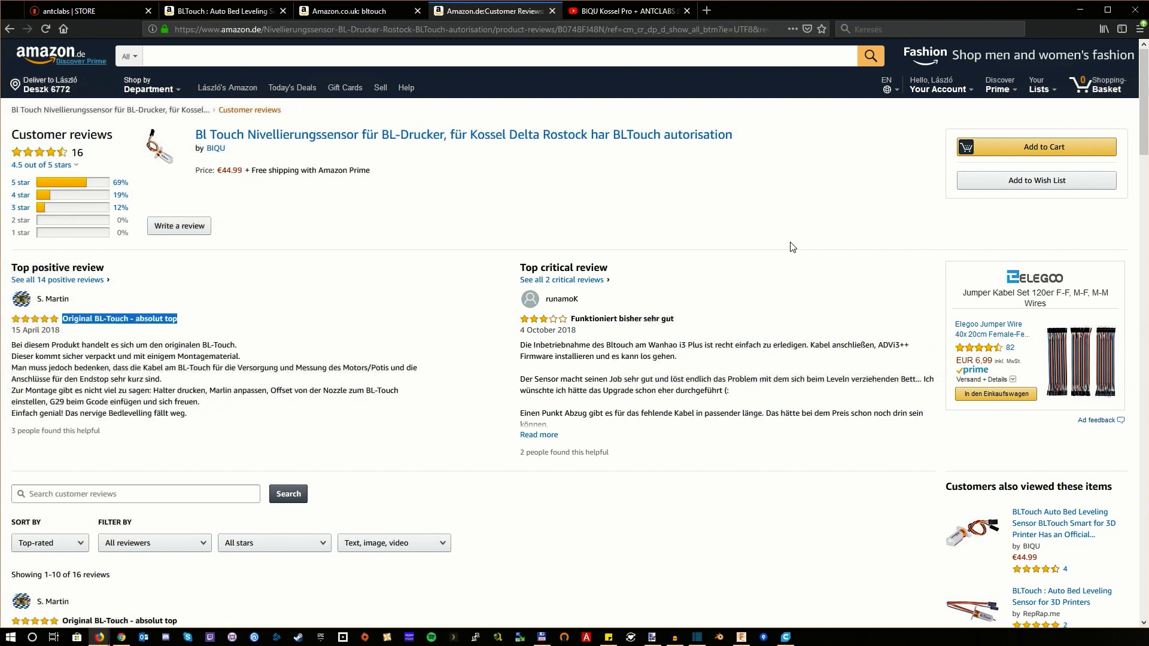